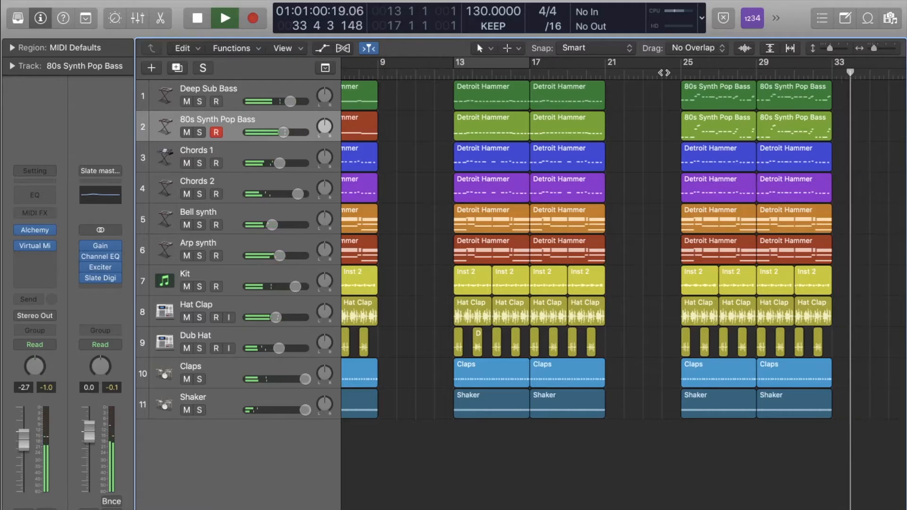
Step: Return the playhead to bar 1 and open the first Arp synth region in the piano roll
{"action": "key", "text": "Return"}
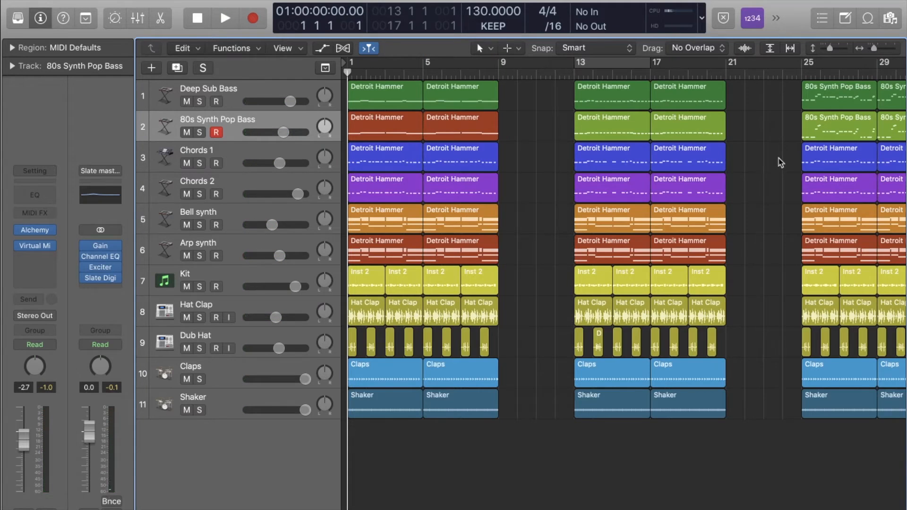
{"action": "left_click_drag", "start_coordinate": [875, 49], "coordinate": [874, 52]}
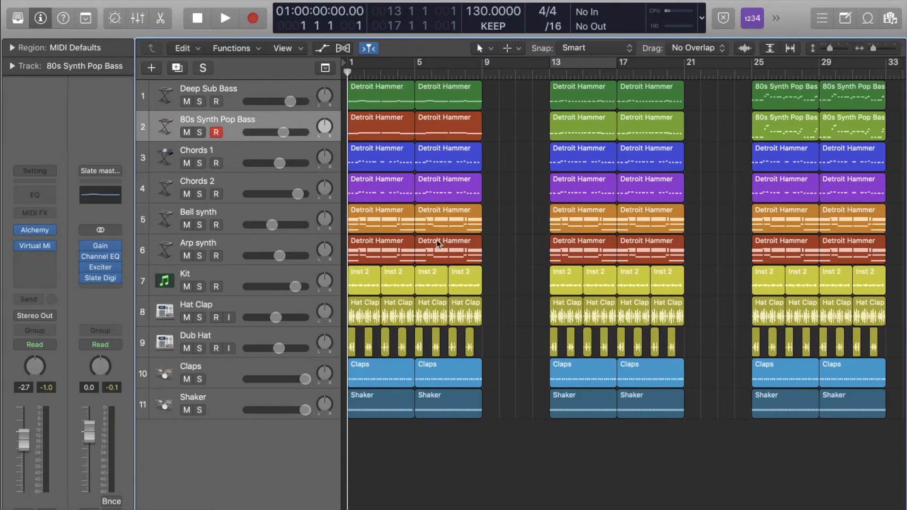
{"action": "double_click", "coordinate": [396, 255]}
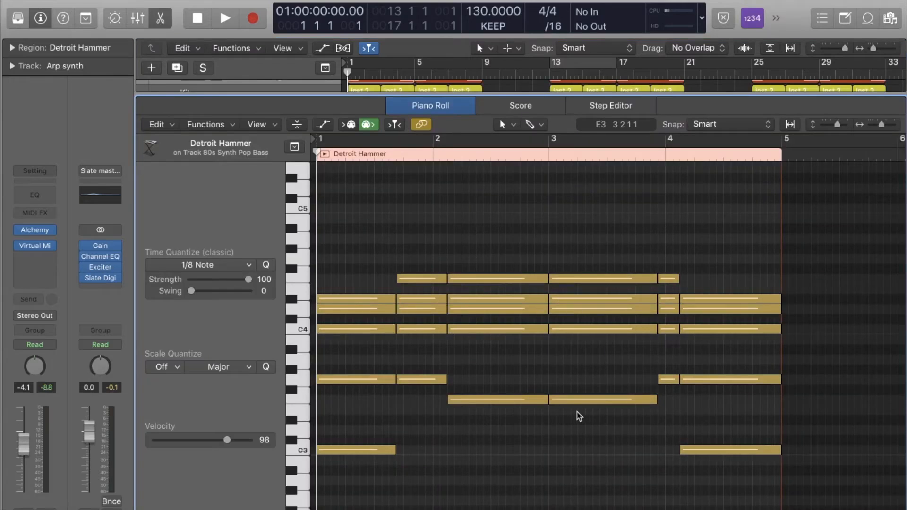
Step: Switch to the Chord Encyclopedia PDF and look through the key pages to examine the C minor scale and chords
{"action": "key", "text": "ctrl+Up"}
{"action": "left_click", "coordinate": [76, 199]}
{"action": "scroll", "coordinate": [158, 211], "scroll_direction": "up", "scroll_amount": 15}
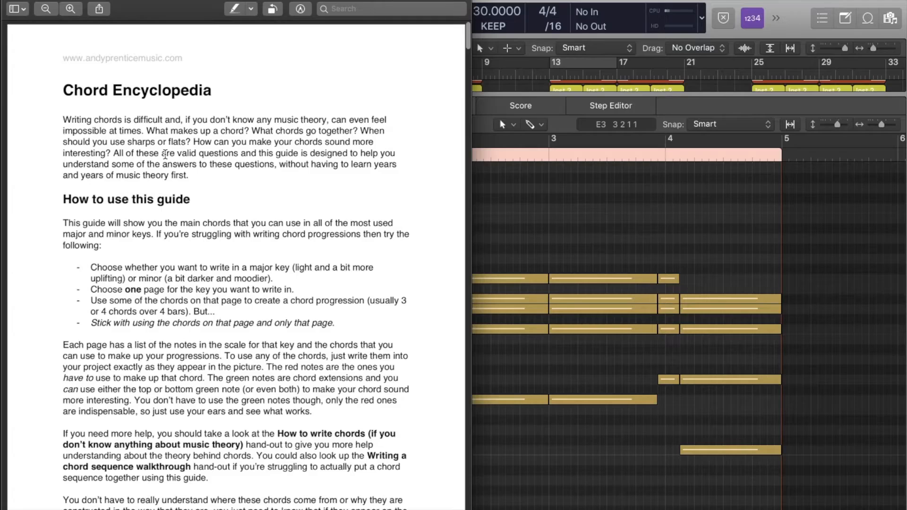
{"action": "scroll", "coordinate": [165, 155], "scroll_direction": "down", "scroll_amount": 5}
{"action": "scroll", "coordinate": [165, 155], "scroll_direction": "down", "scroll_amount": 9}
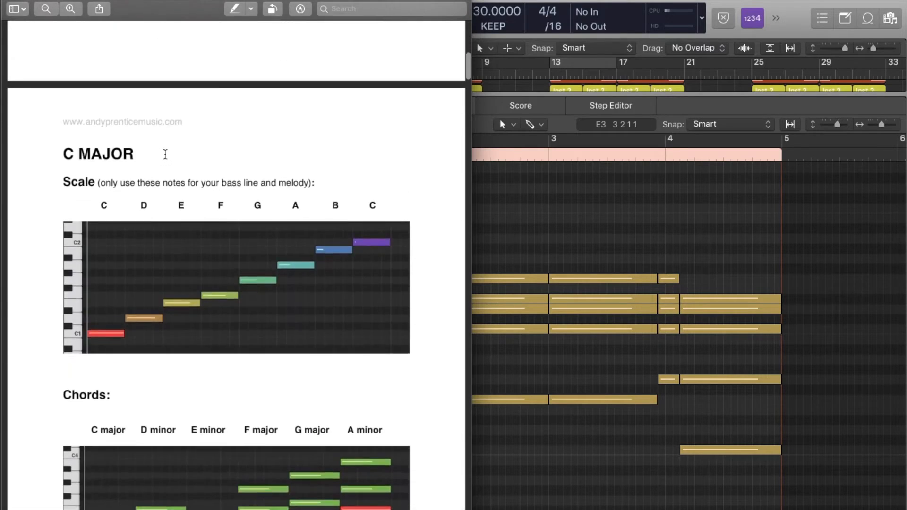
{"action": "scroll", "coordinate": [164, 154], "scroll_direction": "down", "scroll_amount": 12}
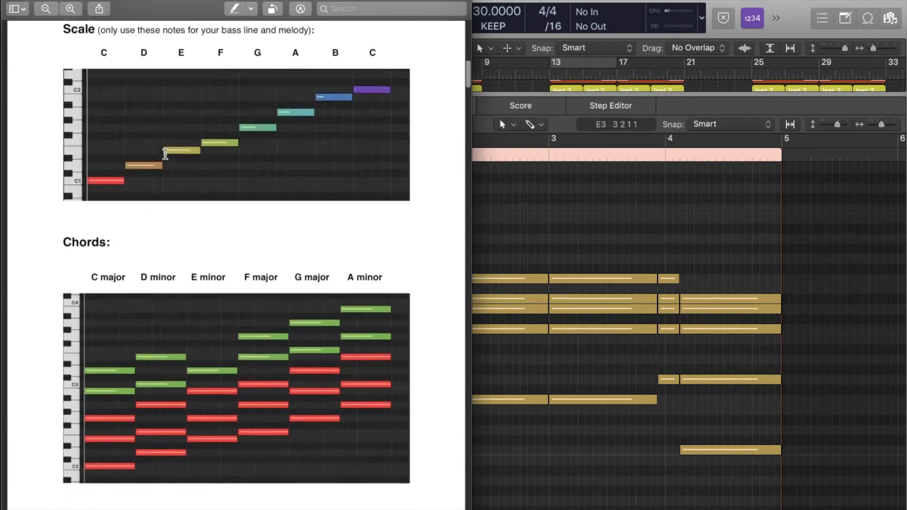
{"action": "scroll", "coordinate": [164, 154], "scroll_direction": "down", "scroll_amount": 15}
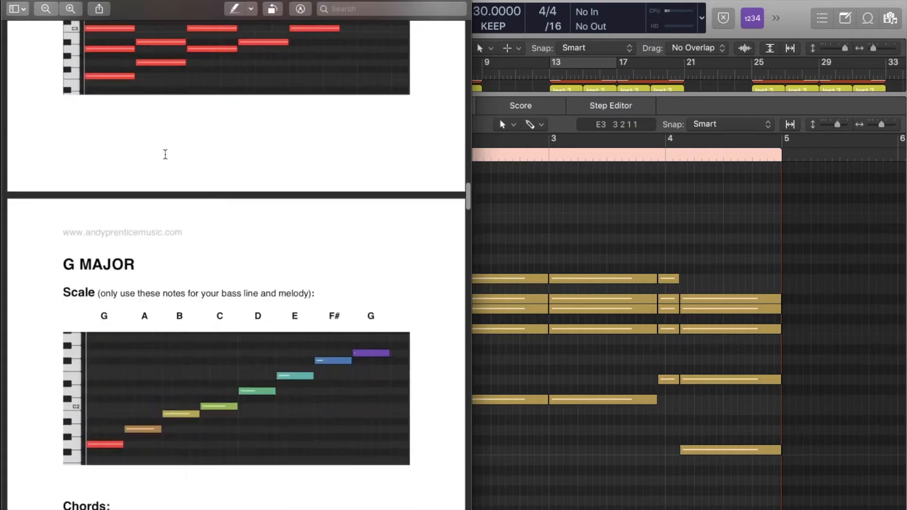
{"action": "scroll", "coordinate": [164, 155], "scroll_direction": "down", "scroll_amount": 20}
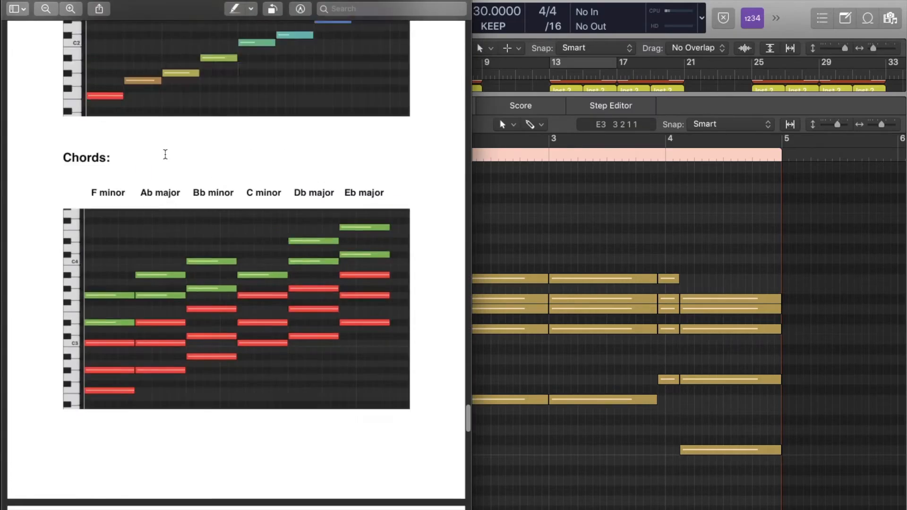
{"action": "scroll", "coordinate": [164, 154], "scroll_direction": "up", "scroll_amount": 5}
{"action": "scroll", "coordinate": [165, 155], "scroll_direction": "up", "scroll_amount": 4}
{"action": "scroll", "coordinate": [164, 154], "scroll_direction": "down", "scroll_amount": 20}
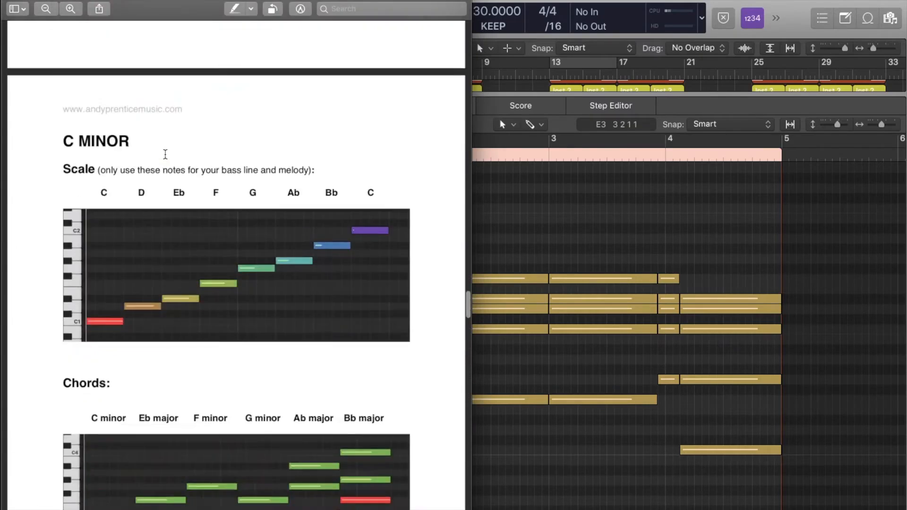
{"action": "scroll", "coordinate": [165, 155], "scroll_direction": "up", "scroll_amount": 8}
{"action": "scroll", "coordinate": [165, 155], "scroll_direction": "down", "scroll_amount": 5}
{"action": "scroll", "coordinate": [164, 155], "scroll_direction": "down", "scroll_amount": 8}
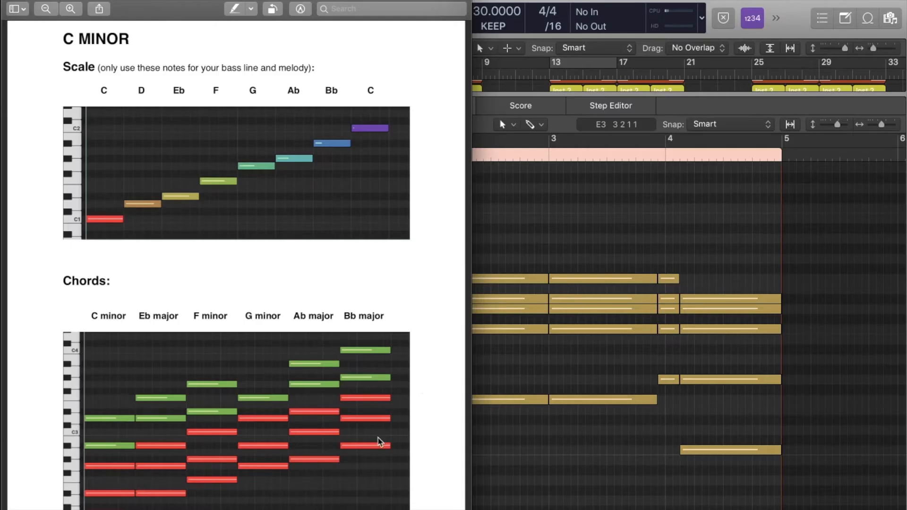
Step: Switch back to Logic Pro, close the piano roll and deselect the Arp synth region
{"action": "left_click", "coordinate": [541, 364]}
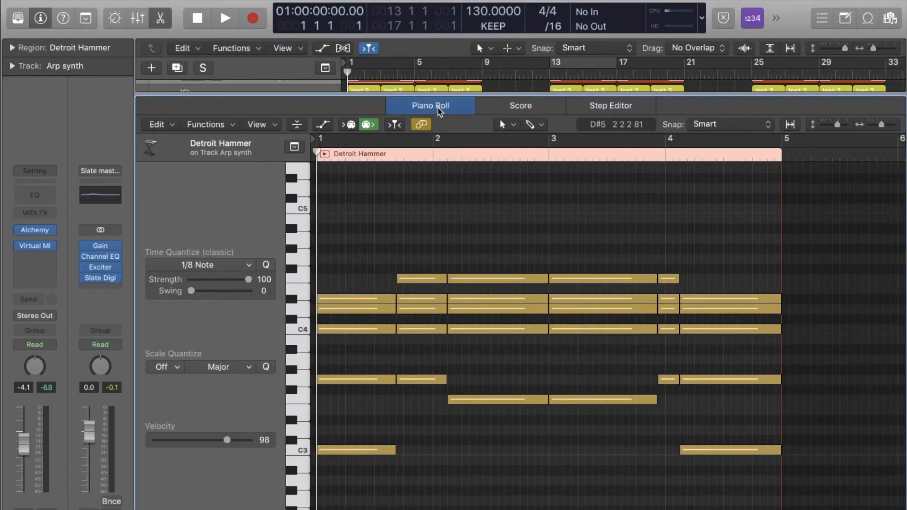
{"action": "left_click", "coordinate": [438, 102]}
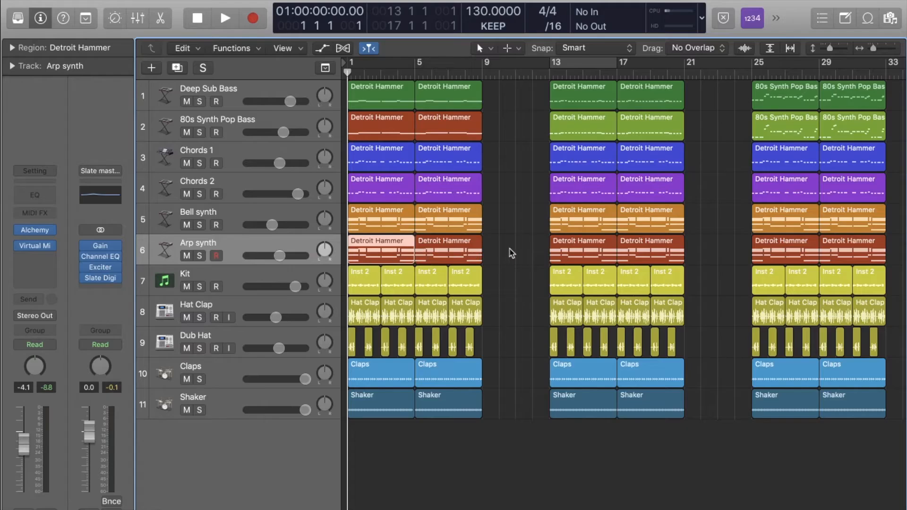
{"action": "left_click", "coordinate": [495, 250]}
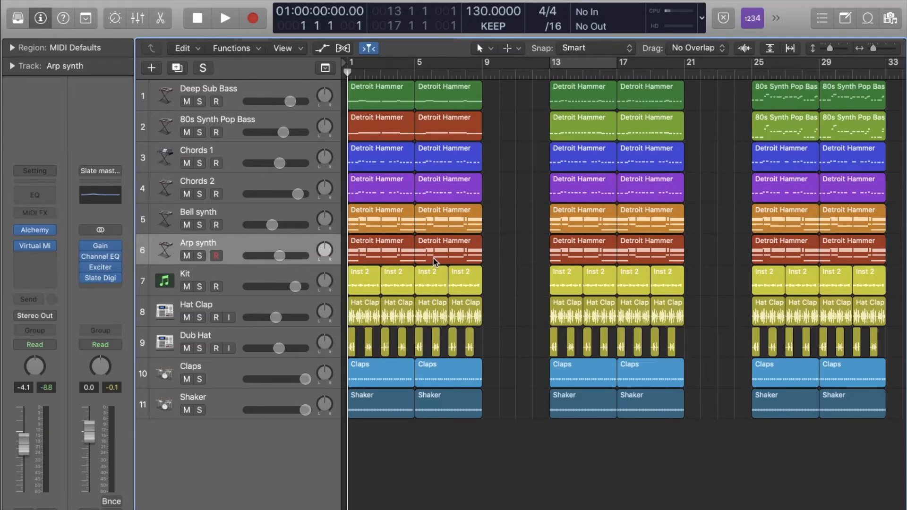
Step: Replace the 80s Synth Pop Bass track's regions in bars 1 to 8 with a copy of the first Arp synth region
{"action": "left_click_drag", "start_coordinate": [498, 132], "coordinate": [411, 125]}
{"action": "key", "text": "Delete"}
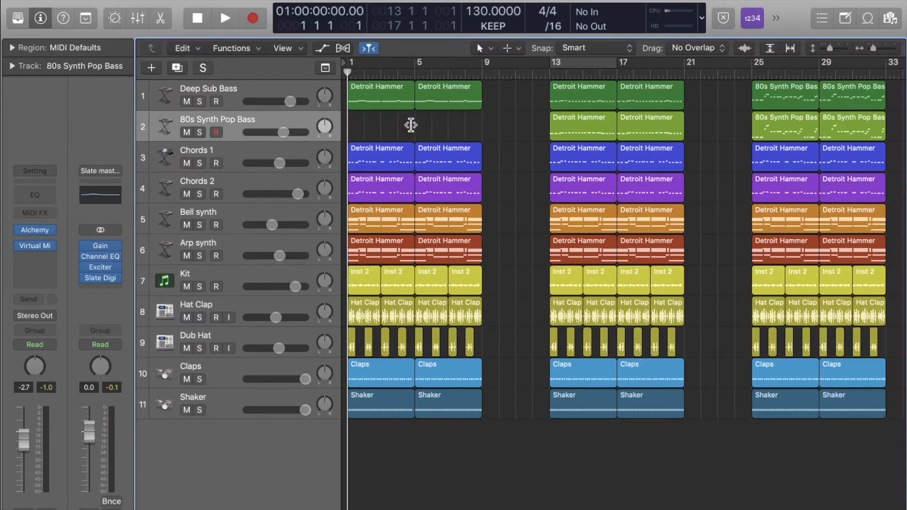
{"action": "left_click", "coordinate": [381, 245]}
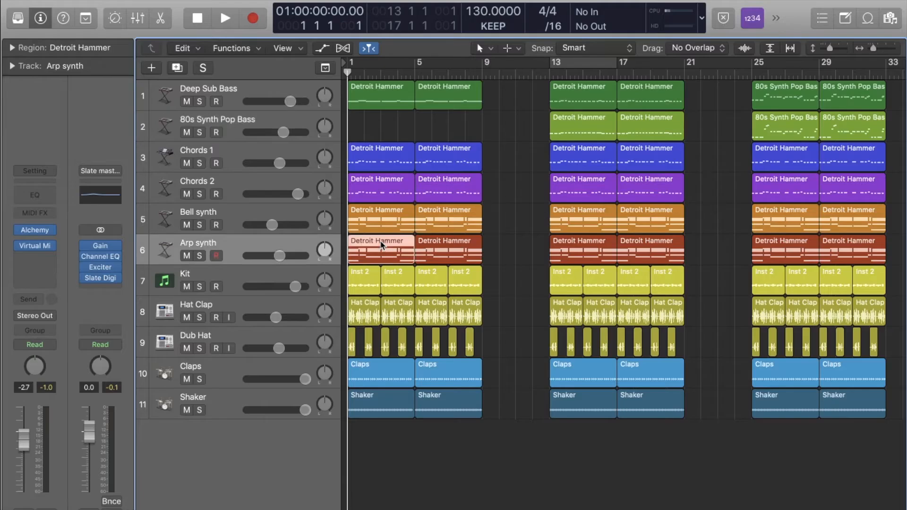
{"action": "left_click_drag", "start_coordinate": [380, 244], "coordinate": [378, 140]}
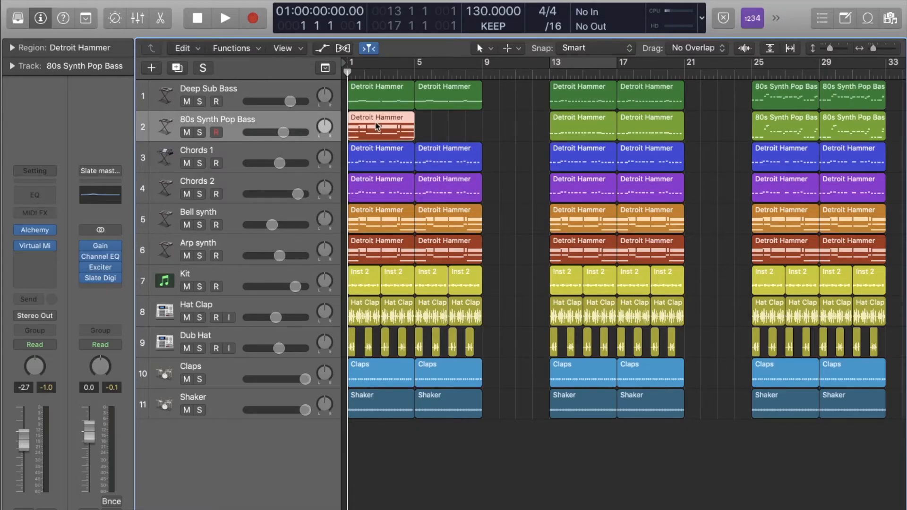
Step: Solo the 80s Synth Pop Bass track and set the cycle range from bar 1 to bar 5
{"action": "left_click", "coordinate": [198, 132]}
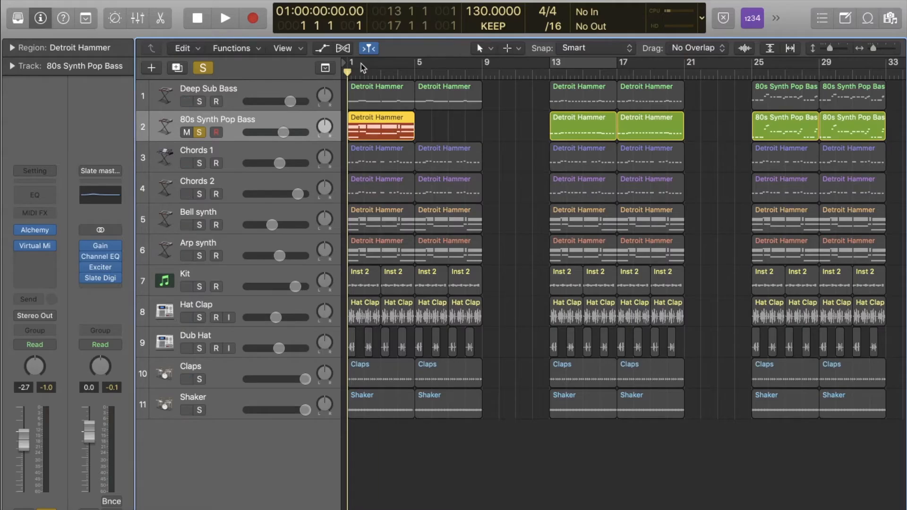
{"action": "left_click_drag", "start_coordinate": [354, 66], "coordinate": [418, 79]}
Step: Open the copied bass region and delete every upper chord note, keeping only the lowest note of each chord
{"action": "double_click", "coordinate": [385, 127]}
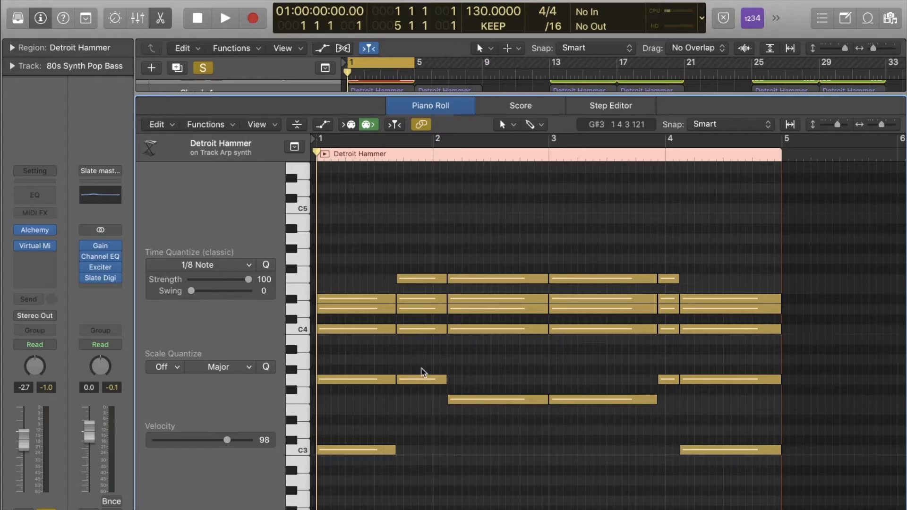
{"action": "left_click_drag", "start_coordinate": [346, 267], "coordinate": [349, 383]}
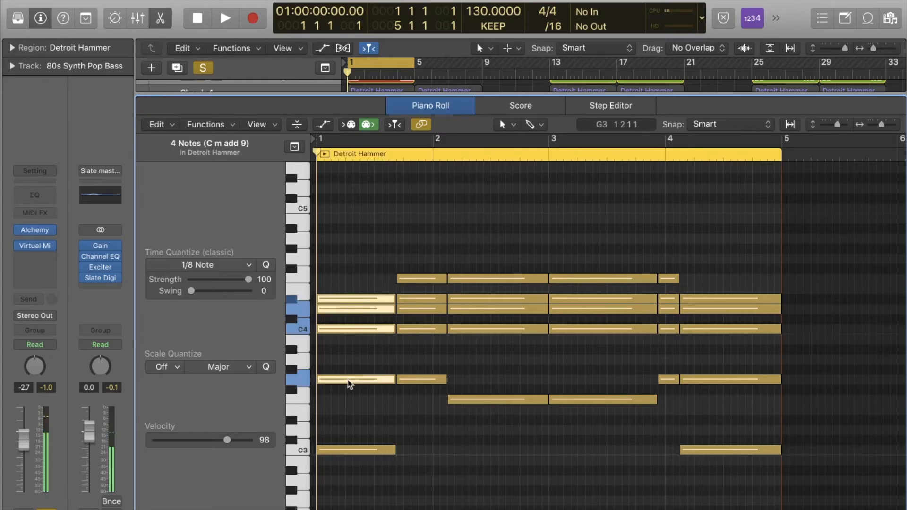
{"action": "key", "text": "Delete"}
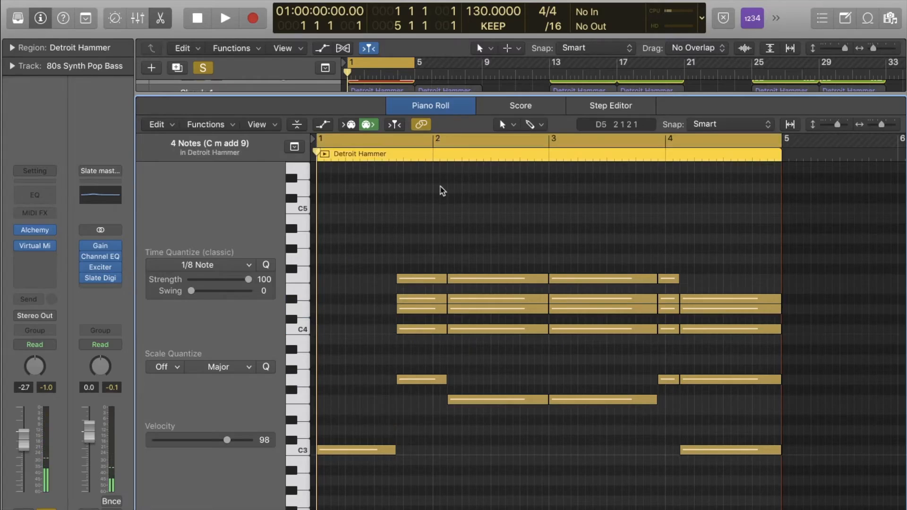
{"action": "left_click_drag", "start_coordinate": [420, 255], "coordinate": [752, 348]}
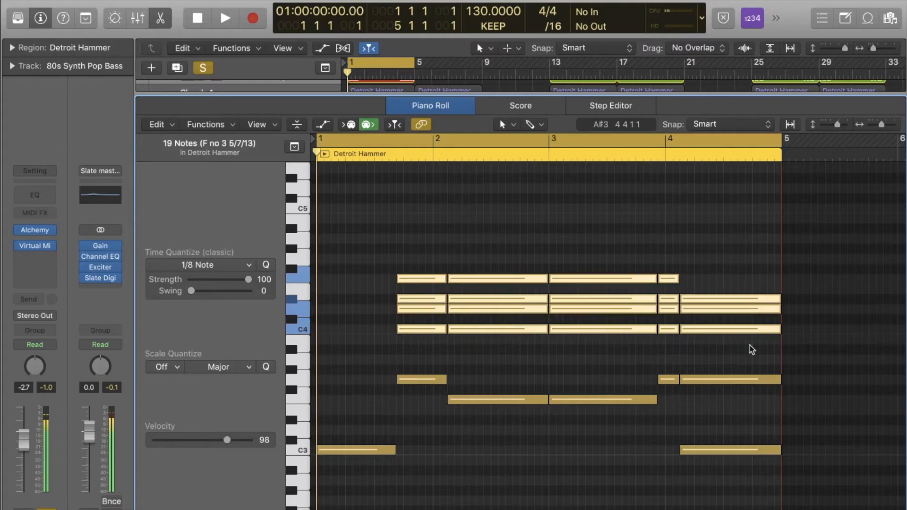
{"action": "key", "text": "Delete"}
{"action": "left_click", "coordinate": [749, 379]}
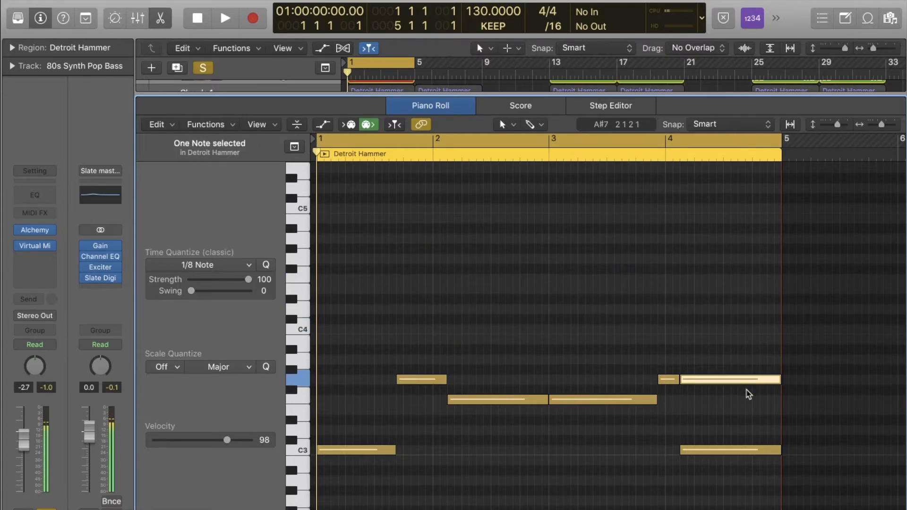
{"action": "key", "text": "Delete"}
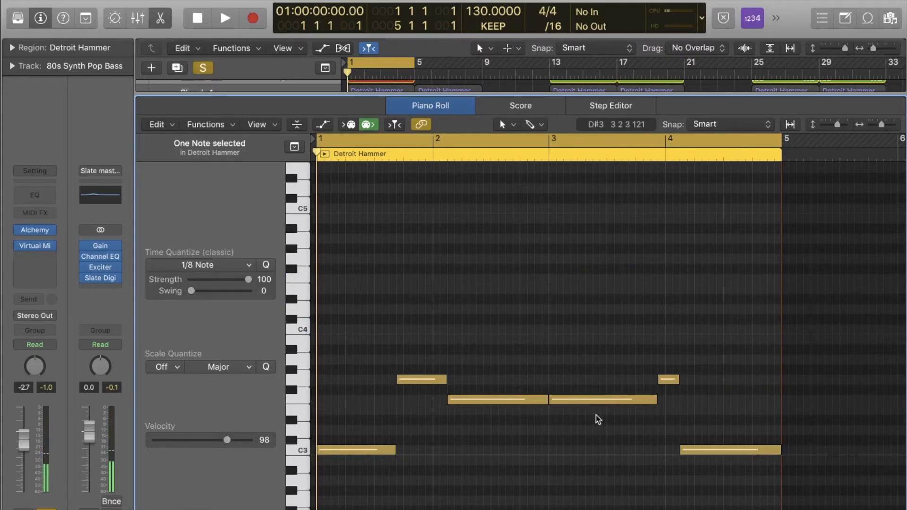
Step: Transpose all six bass notes down one octave so the first note moves from C3 to C2
{"action": "scroll", "coordinate": [597, 418], "scroll_direction": "down", "scroll_amount": 3}
{"action": "scroll", "coordinate": [596, 419], "scroll_direction": "down", "scroll_amount": 3}
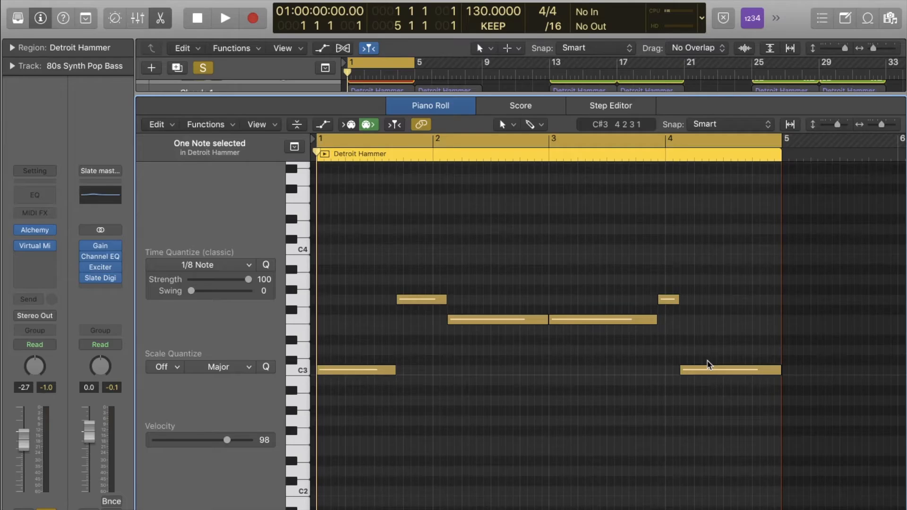
{"action": "scroll", "coordinate": [709, 365], "scroll_direction": "down", "scroll_amount": 6}
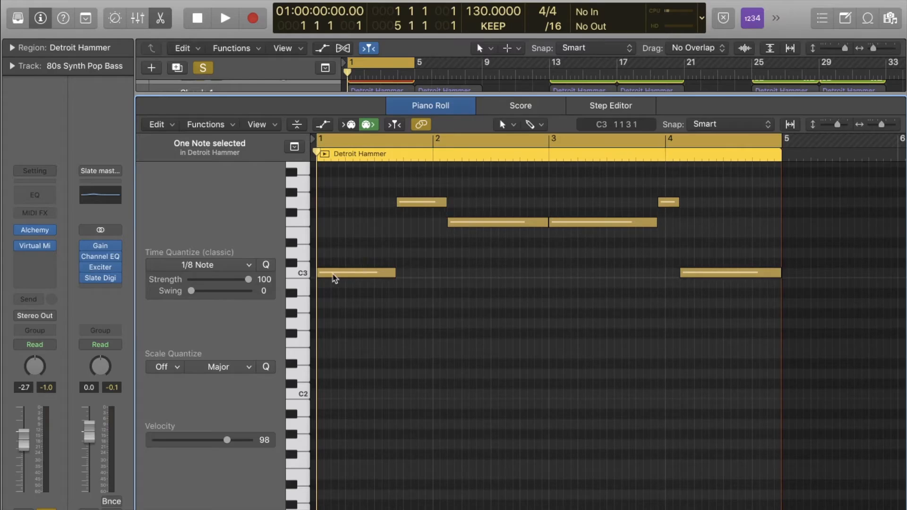
{"action": "left_click", "coordinate": [303, 272]}
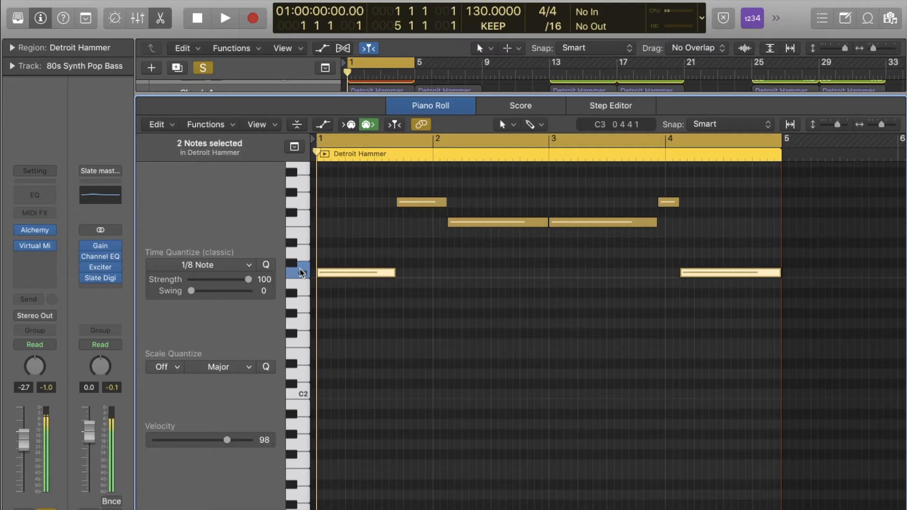
{"action": "left_click", "coordinate": [547, 355]}
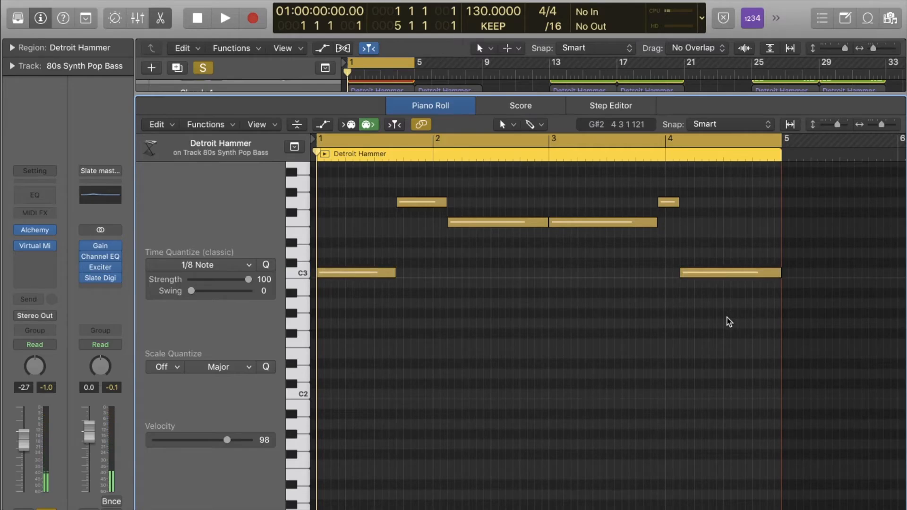
{"action": "left_click_drag", "start_coordinate": [726, 318], "coordinate": [364, 183]}
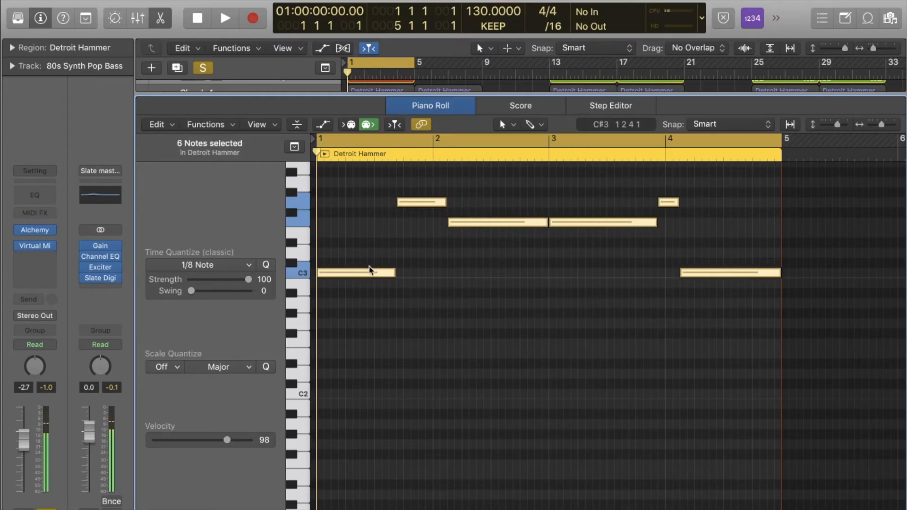
{"action": "left_click_drag", "start_coordinate": [364, 276], "coordinate": [366, 396]}
{"action": "left_click", "coordinate": [300, 392]}
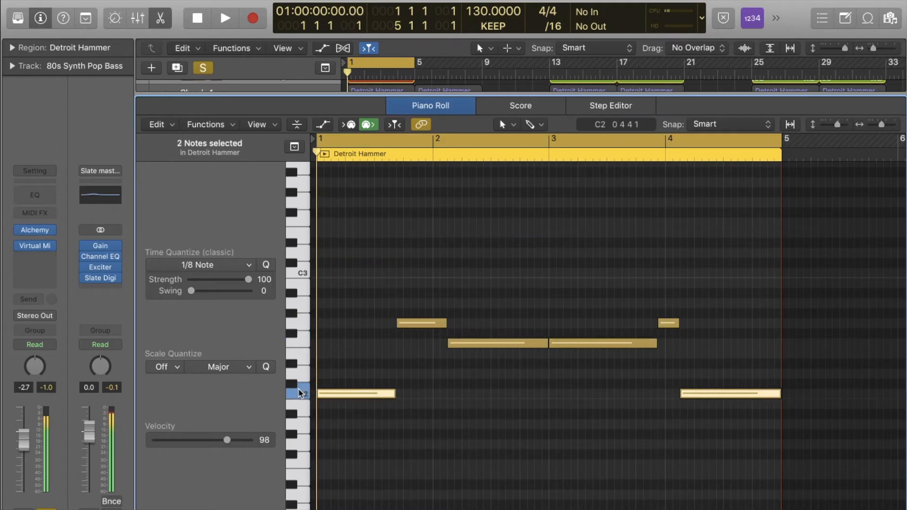
Step: Transpose all six bass notes down another octave so the first note sits on C1
{"action": "scroll", "coordinate": [524, 399], "scroll_direction": "down", "scroll_amount": 5}
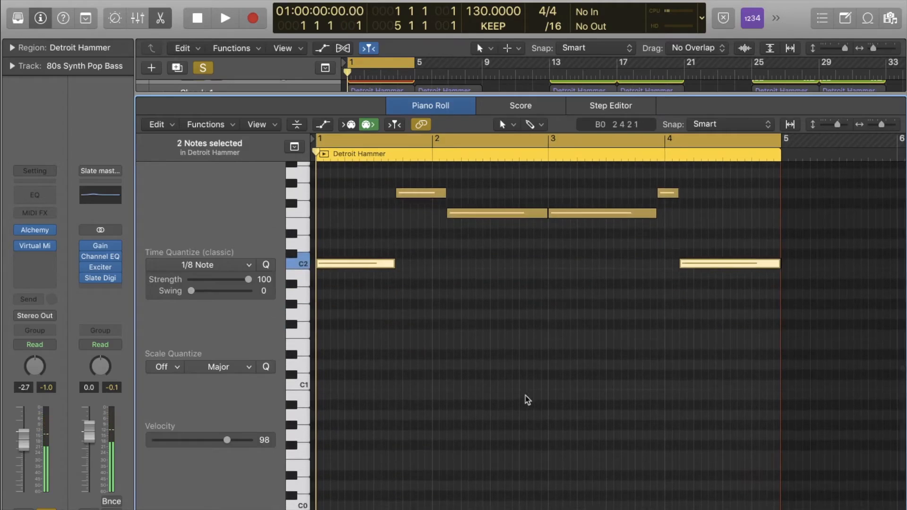
{"action": "left_click_drag", "start_coordinate": [743, 320], "coordinate": [375, 184]}
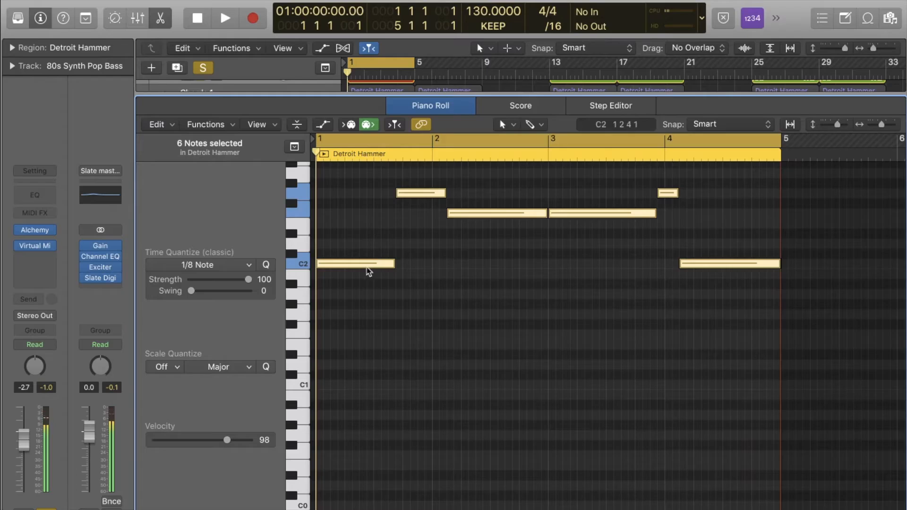
{"action": "left_click_drag", "start_coordinate": [365, 268], "coordinate": [366, 385]}
{"action": "left_click", "coordinate": [434, 388]}
{"action": "scroll", "coordinate": [433, 387], "scroll_direction": "down", "scroll_amount": 5}
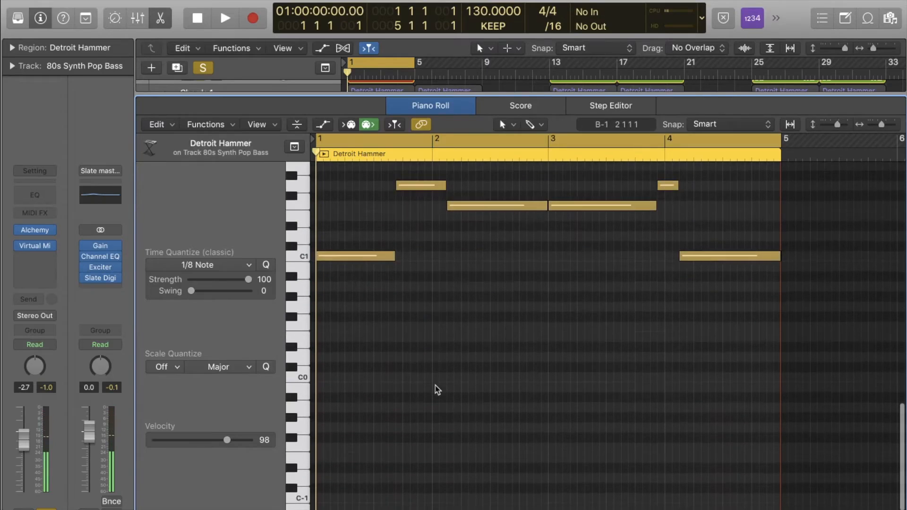
Step: Audition the C1 and C0 keys to compare bass octaves, and close the piano roll
{"action": "left_click", "coordinate": [301, 257]}
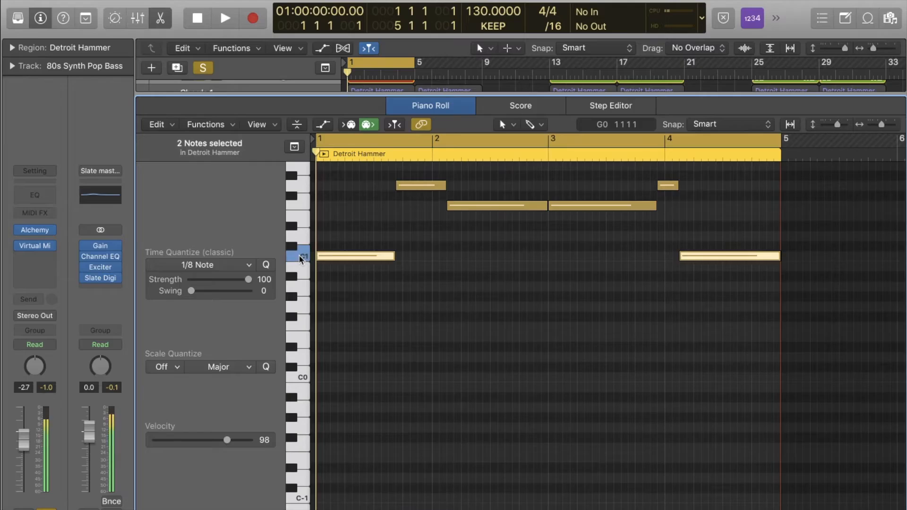
{"action": "left_click", "coordinate": [301, 378]}
{"action": "left_click", "coordinate": [301, 377]}
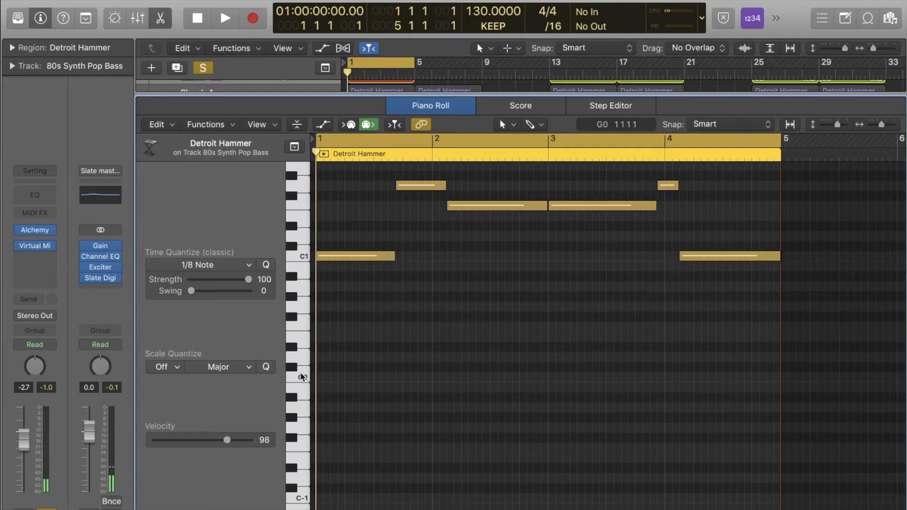
{"action": "left_click", "coordinate": [423, 110]}
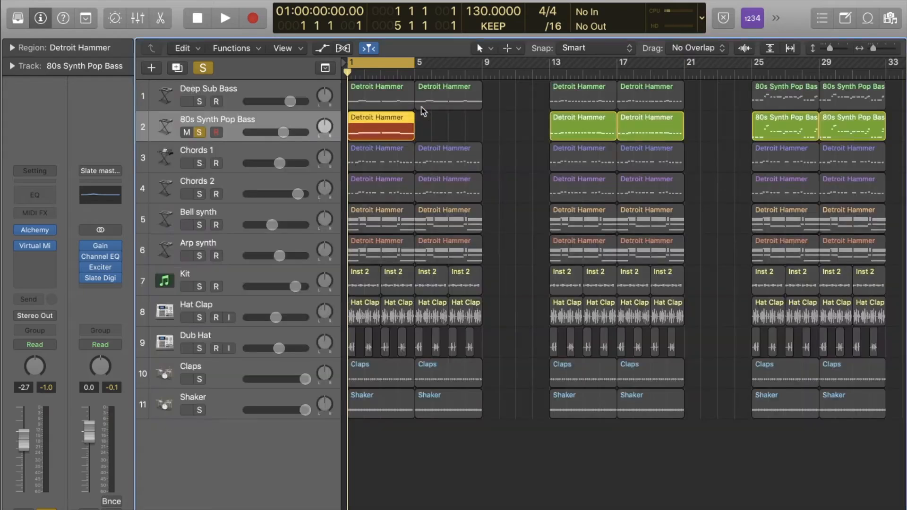
Step: Mute Deep Sub Bass, unsolo 80s Synth Pop Bass, and raise the synth bass volume to 0.5 dB during playback
{"action": "left_click", "coordinate": [187, 102]}
{"action": "left_click", "coordinate": [198, 133]}
{"action": "key", "text": "space"}
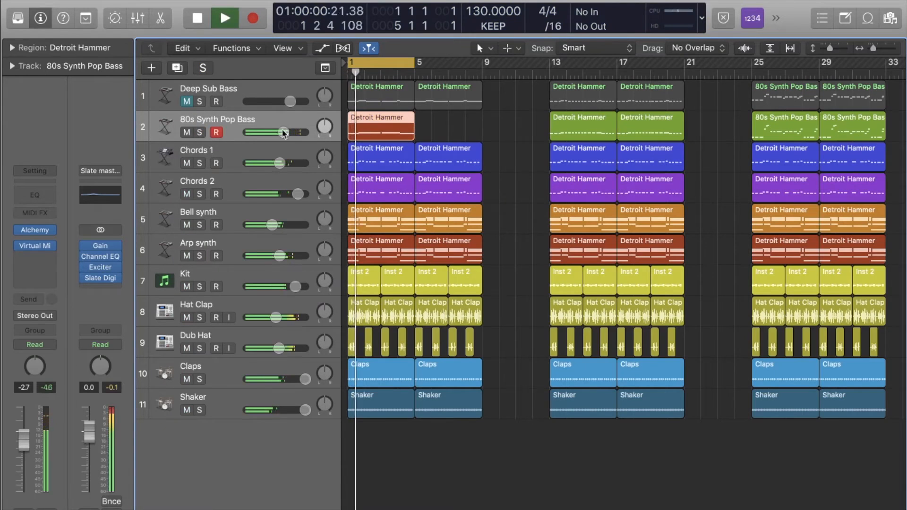
{"action": "left_click_drag", "start_coordinate": [283, 132], "coordinate": [292, 133]}
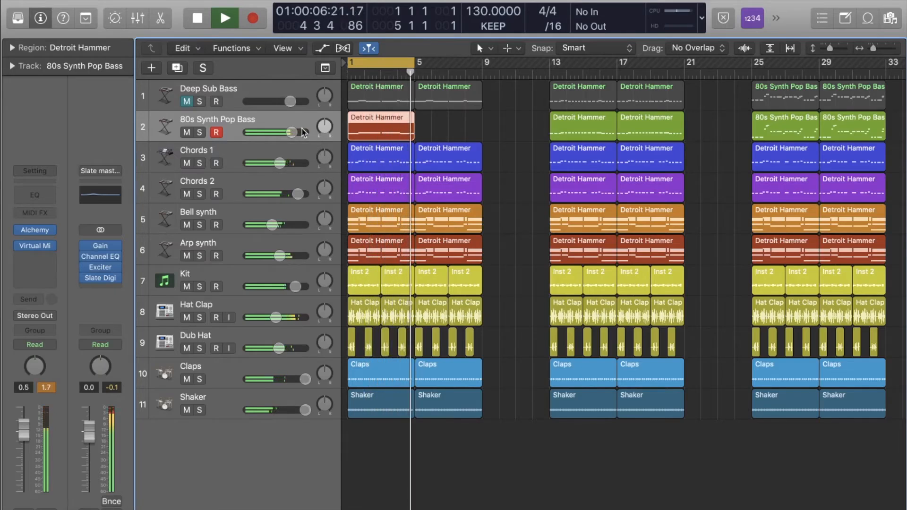
{"action": "key", "text": "space"}
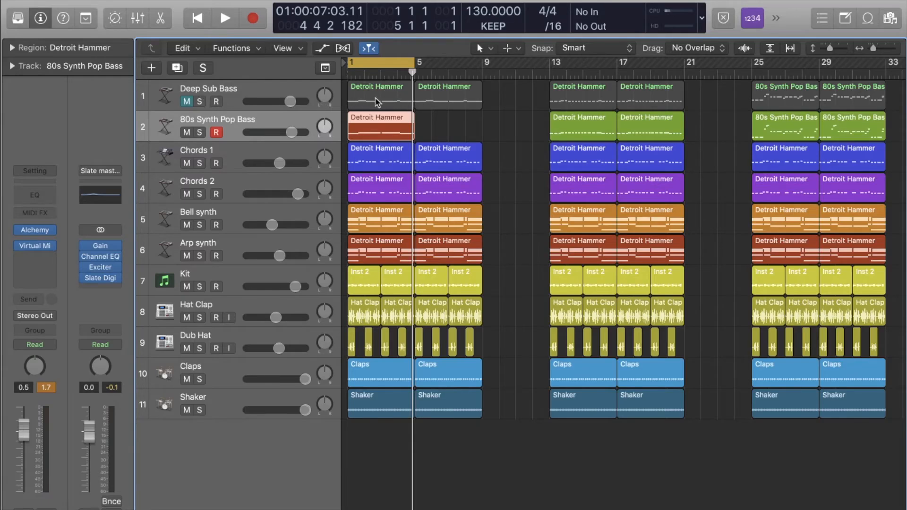
Step: Unmute Deep Sub Bass, solo both bass tracks for playback, and set the 80s Synth Pop Bass volume to -0.1 dB
{"action": "left_click", "coordinate": [190, 101]}
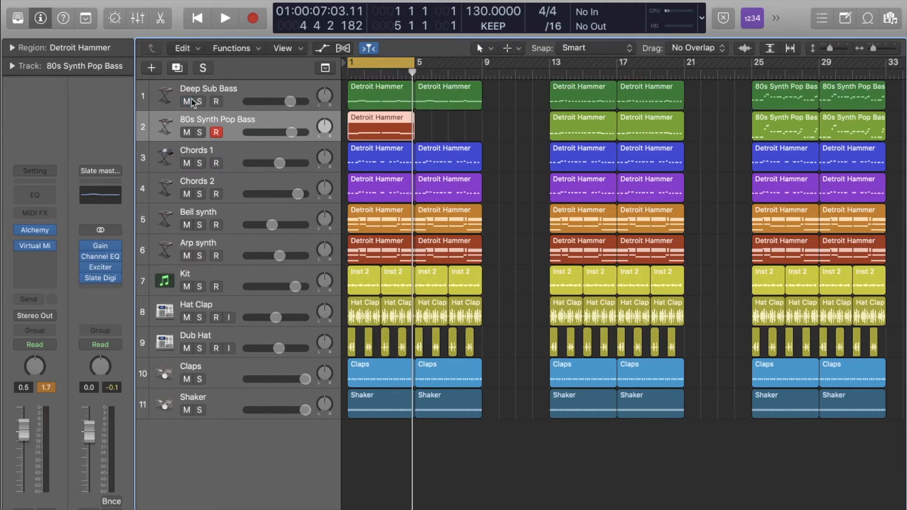
{"action": "left_click", "coordinate": [199, 101]}
{"action": "left_click", "coordinate": [200, 132]}
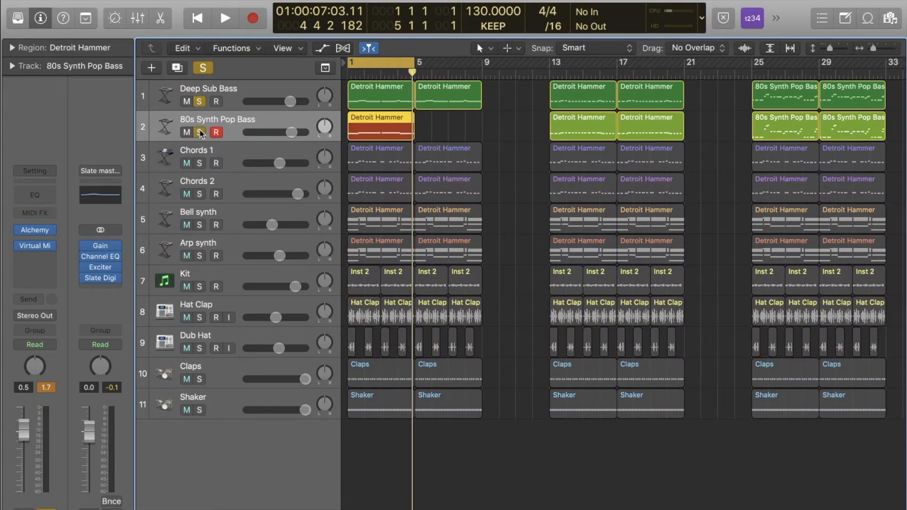
{"action": "key", "text": "space"}
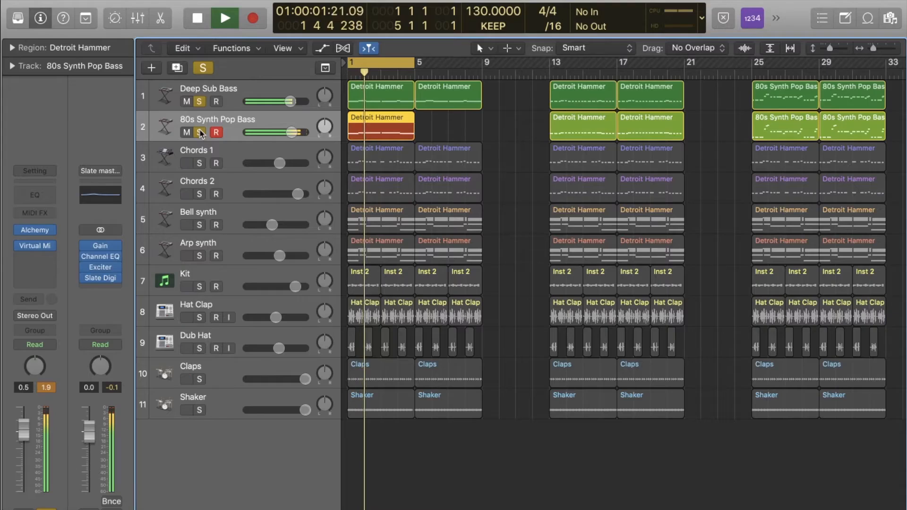
{"action": "left_click_drag", "start_coordinate": [291, 133], "coordinate": [289, 133]}
{"action": "key", "text": "space"}
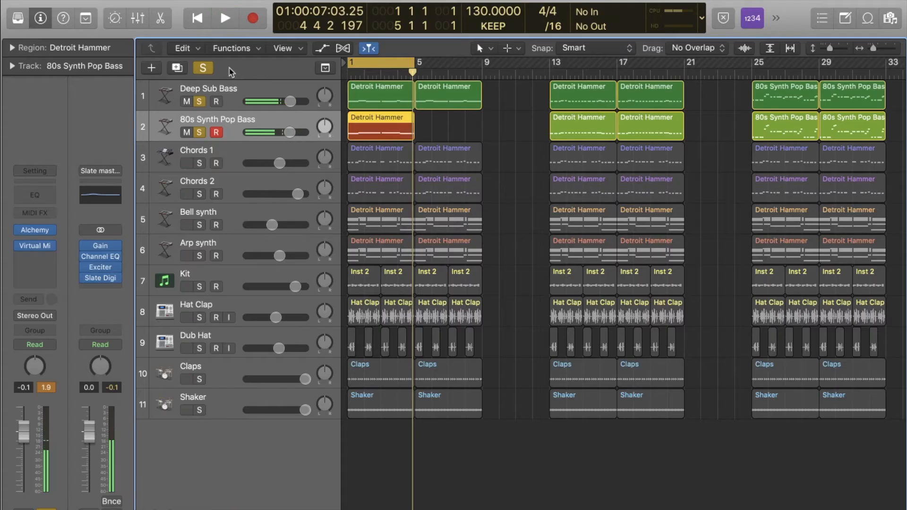
Step: Clear the solos on both bass tracks and play the cycled section with all tracks
{"action": "left_click", "coordinate": [203, 68]}
{"action": "key", "text": "space"}
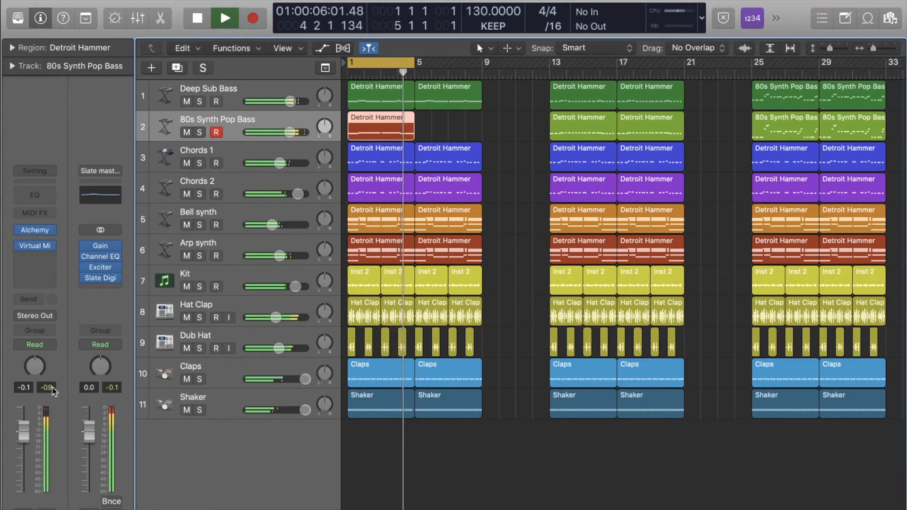
{"action": "key", "text": "space"}
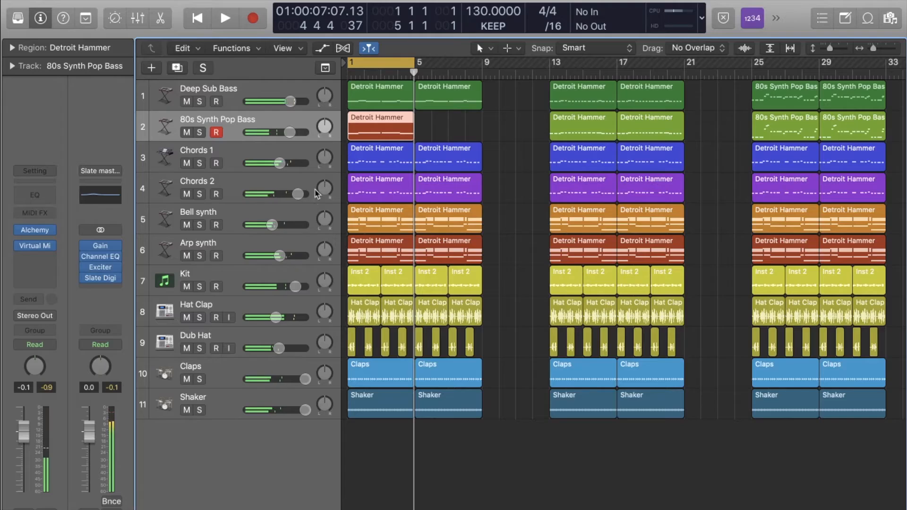
Step: Turn off the cycle and copy the 80s Synth Pop Bass region from bar 1 to bar 5
{"action": "left_click", "coordinate": [374, 64]}
{"action": "left_click_drag", "start_coordinate": [378, 125], "coordinate": [446, 127]}
{"action": "scroll", "coordinate": [500, 205], "scroll_direction": "right", "scroll_amount": 5}
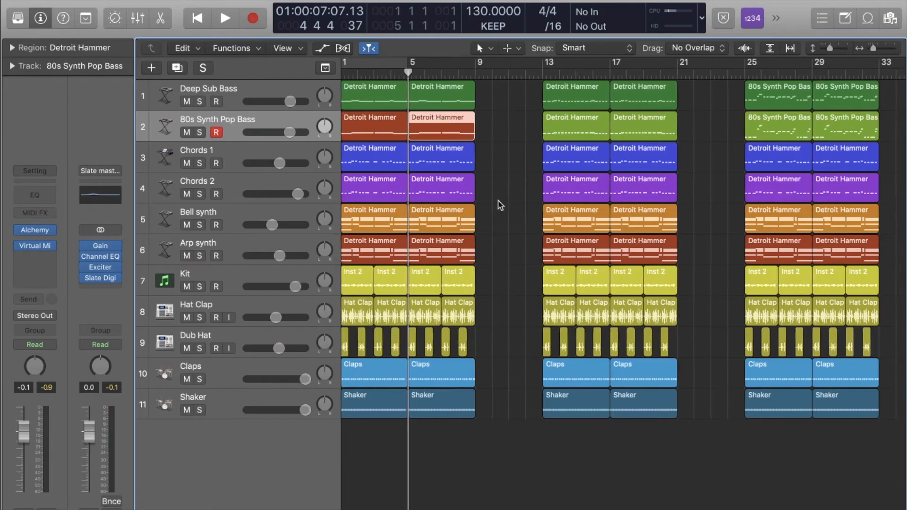
Step: Place the playhead at bar 12, check the C minor scale and chord reference sheet, and return to the arrangement
{"action": "scroll", "coordinate": [500, 205], "scroll_direction": "left", "scroll_amount": 3}
{"action": "scroll", "coordinate": [500, 205], "scroll_direction": "right", "scroll_amount": 3}
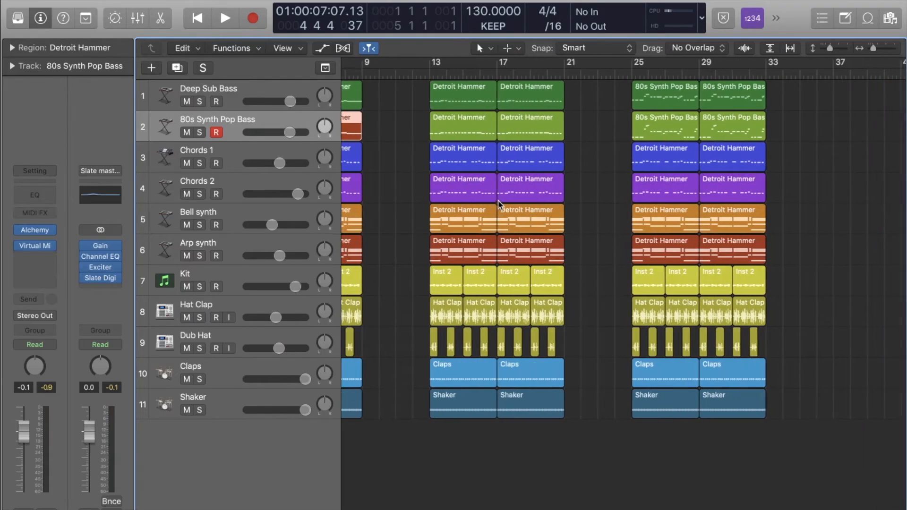
{"action": "left_click", "coordinate": [411, 74]}
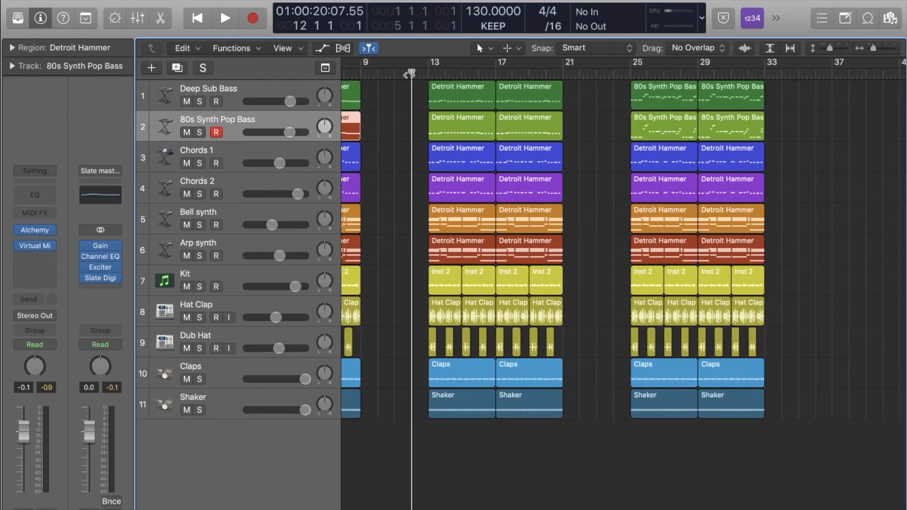
{"action": "scroll", "coordinate": [402, 186], "scroll_direction": "left", "scroll_amount": 5}
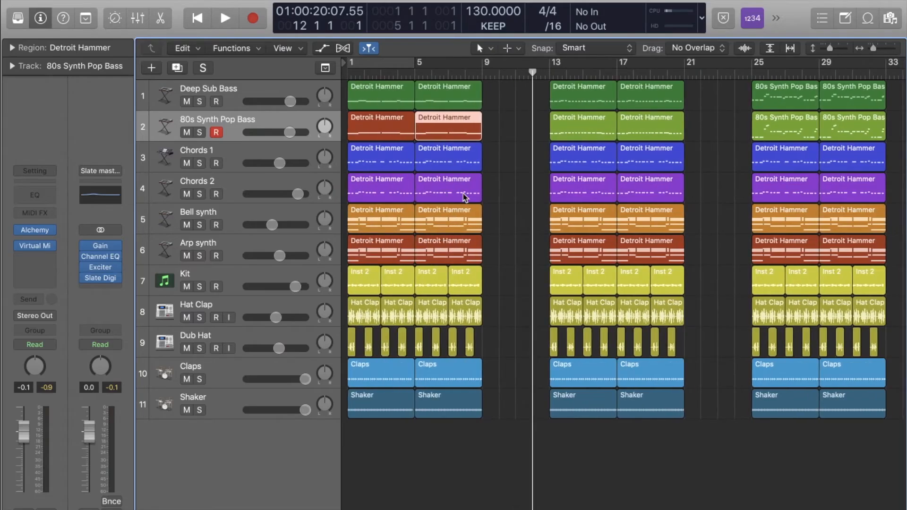
{"action": "key", "text": "ctrl+Up"}
{"action": "left_click", "coordinate": [180, 128]}
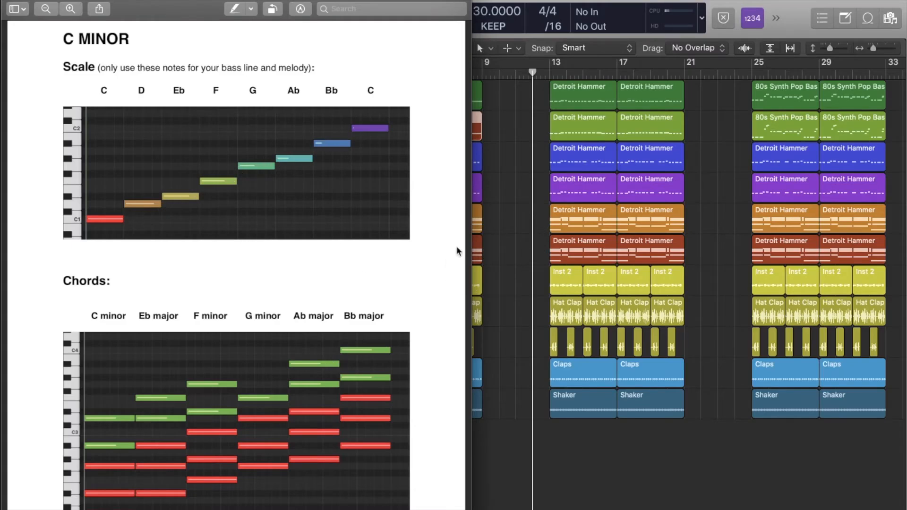
{"action": "left_click", "coordinate": [510, 217]}
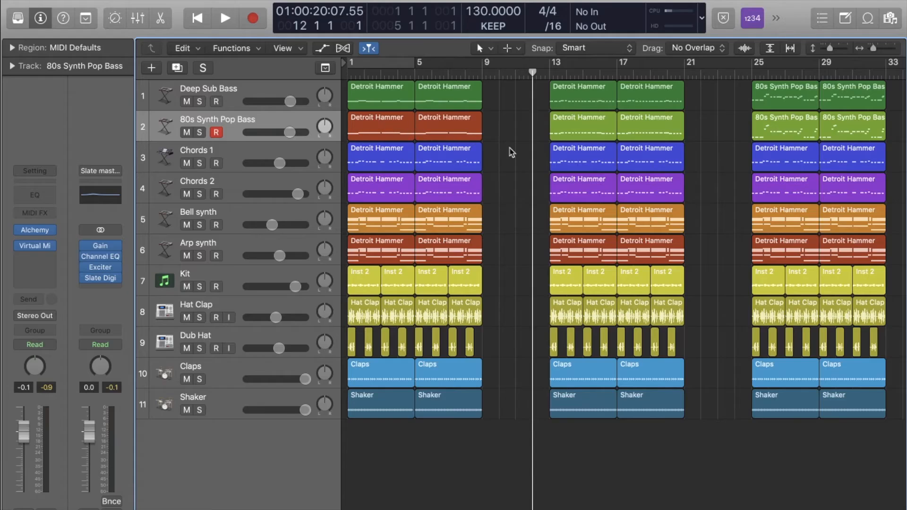
Step: View the notes of the 80s Synth Pop Bass region at bar 13 in the piano roll and close it
{"action": "left_click_drag", "start_coordinate": [881, 48], "coordinate": [887, 48]}
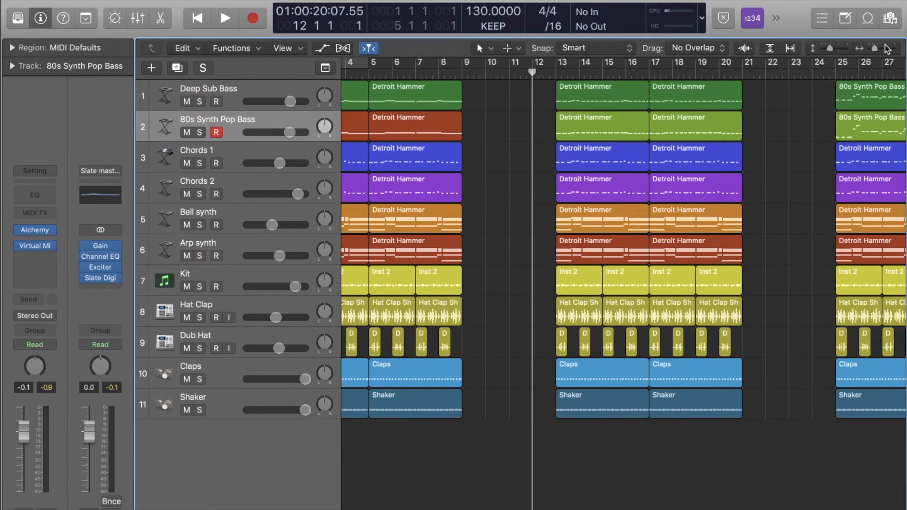
{"action": "scroll", "coordinate": [667, 178], "scroll_direction": "right", "scroll_amount": 7}
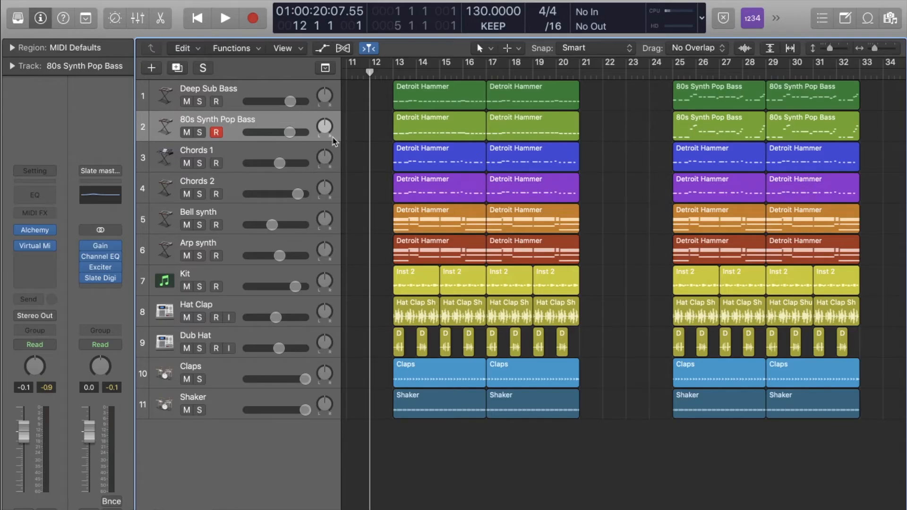
{"action": "double_click", "coordinate": [429, 131]}
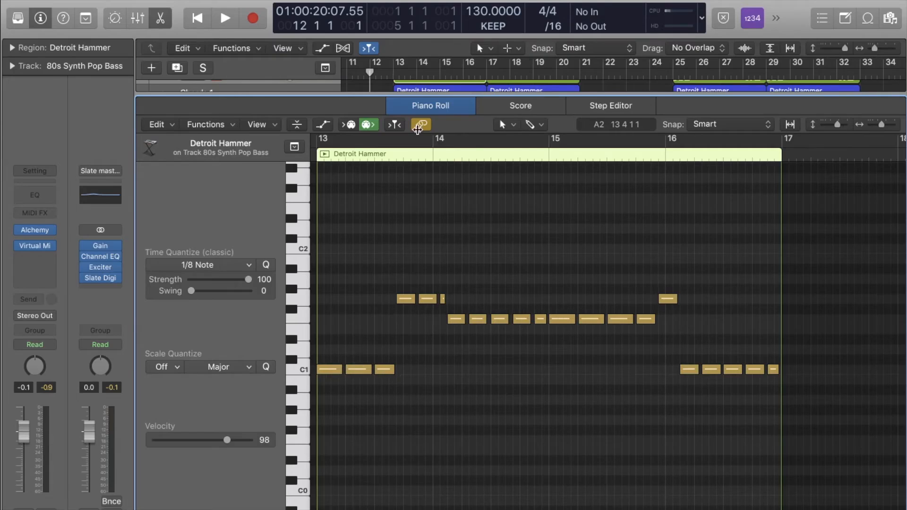
{"action": "key", "text": "e"}
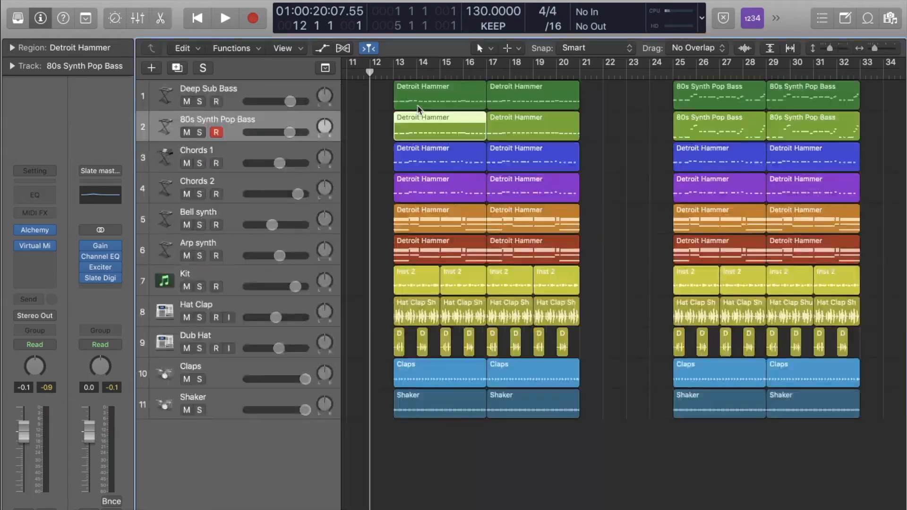
Step: Set the cycle to bars 13 through 16 and audition the 80s Synth Pop Bass track in solo, removing the solo when finished
{"action": "left_click", "coordinate": [203, 133]}
{"action": "left_click_drag", "start_coordinate": [396, 66], "coordinate": [482, 67]}
{"action": "key", "text": "space"}
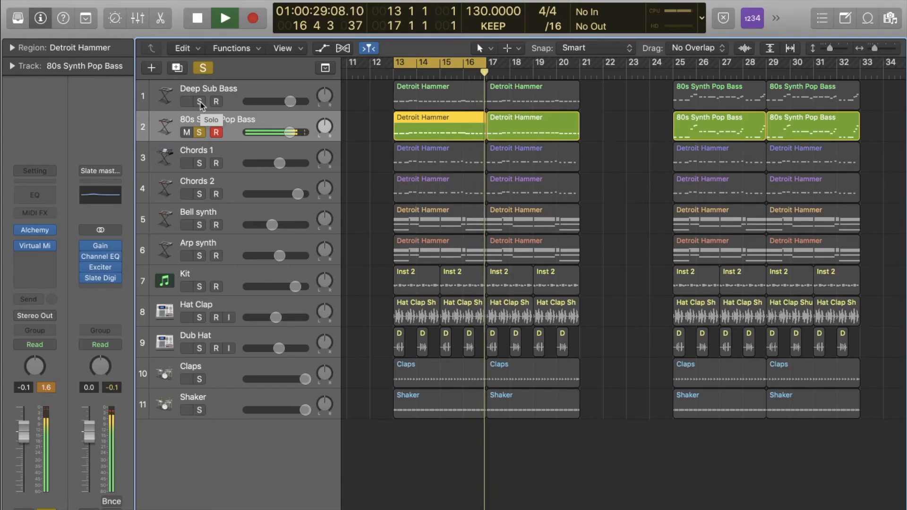
{"action": "key", "text": "space"}
{"action": "left_click", "coordinate": [200, 132]}
Step: Examine the pitches and rhythm of the bar 13 synth bass region in the piano roll, and close the editor
{"action": "left_click", "coordinate": [371, 139]}
{"action": "double_click", "coordinate": [420, 134]}
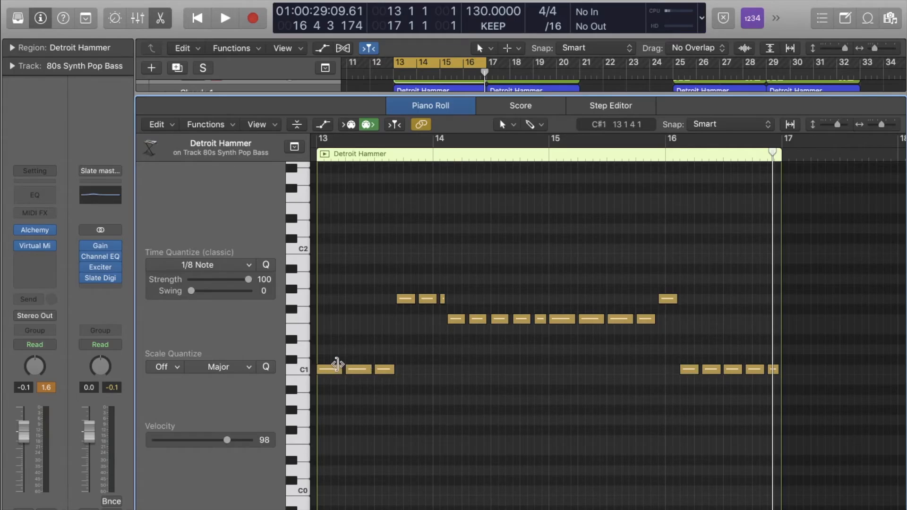
{"action": "mouse_move", "coordinate": [337, 364]}
{"action": "scroll", "coordinate": [468, 297], "scroll_direction": "up", "scroll_amount": 3}
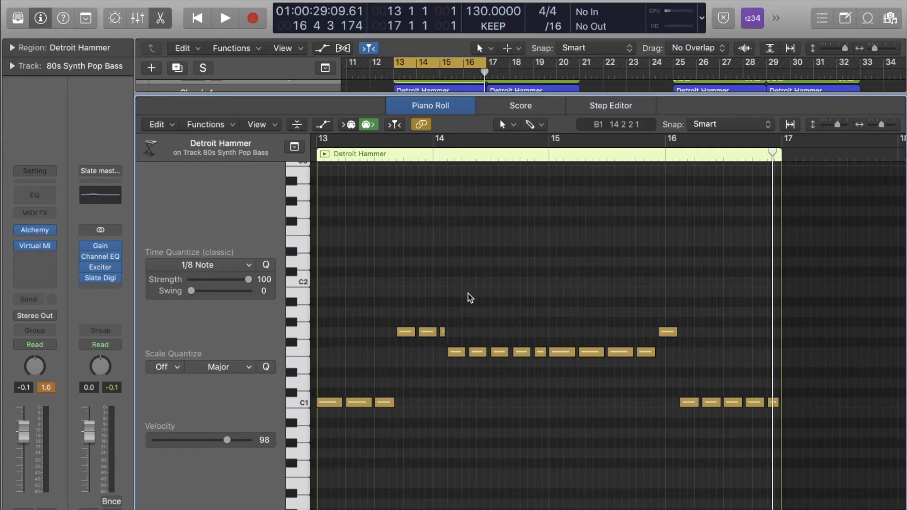
{"action": "left_click", "coordinate": [451, 108]}
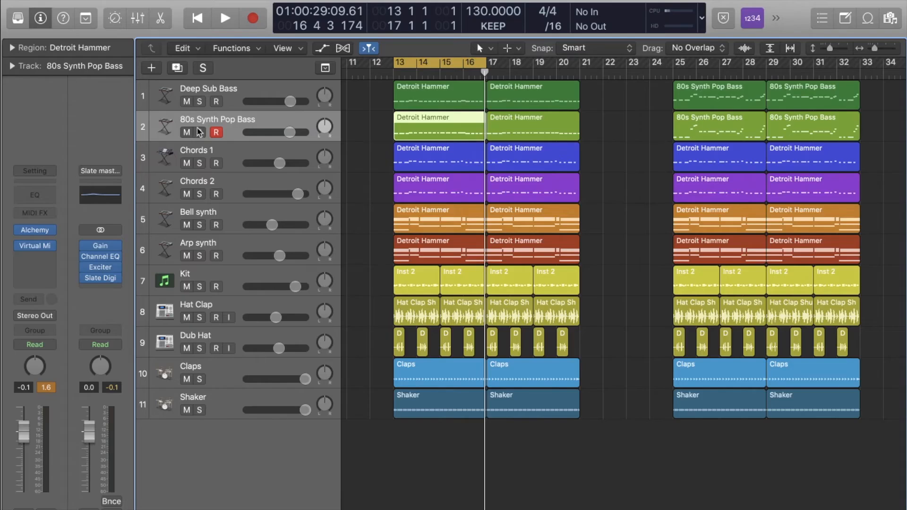
Step: Solo both bass tracks with the Kit, Hat Clap, Dub Hat, Claps and Shaker tracks and play the cycled section
{"action": "left_click_drag", "start_coordinate": [200, 132], "coordinate": [200, 102]}
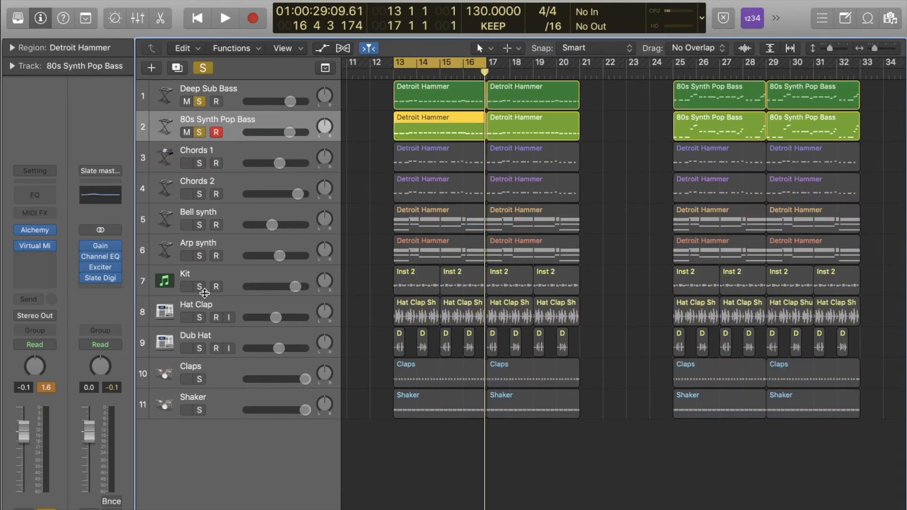
{"action": "left_click_drag", "start_coordinate": [200, 287], "coordinate": [199, 417]}
{"action": "key", "text": "space"}
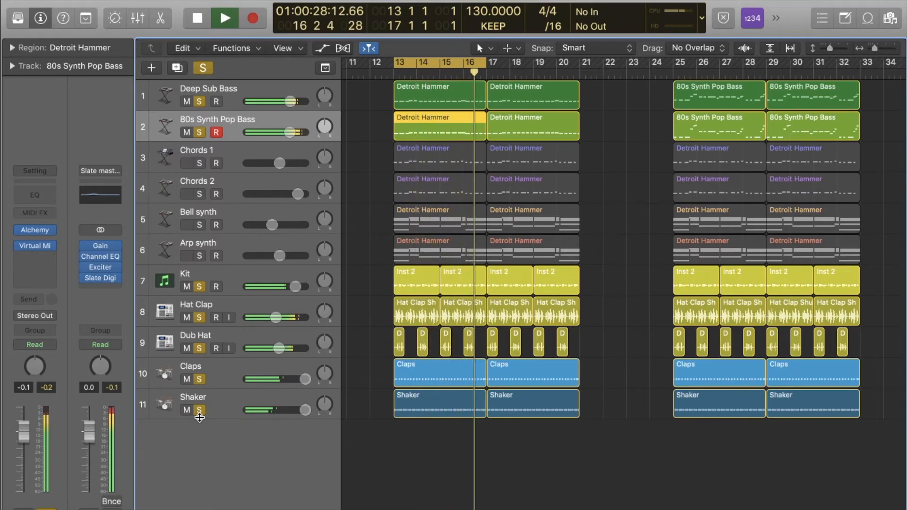
{"action": "key", "text": "space"}
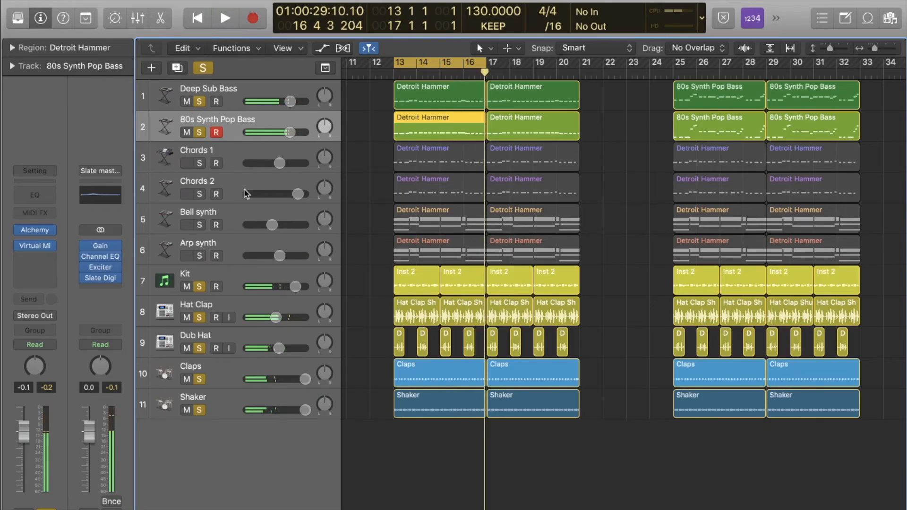
Step: Clear all track solos and play the full arrangement from bar 13
{"action": "left_click_drag", "start_coordinate": [206, 166], "coordinate": [201, 254]}
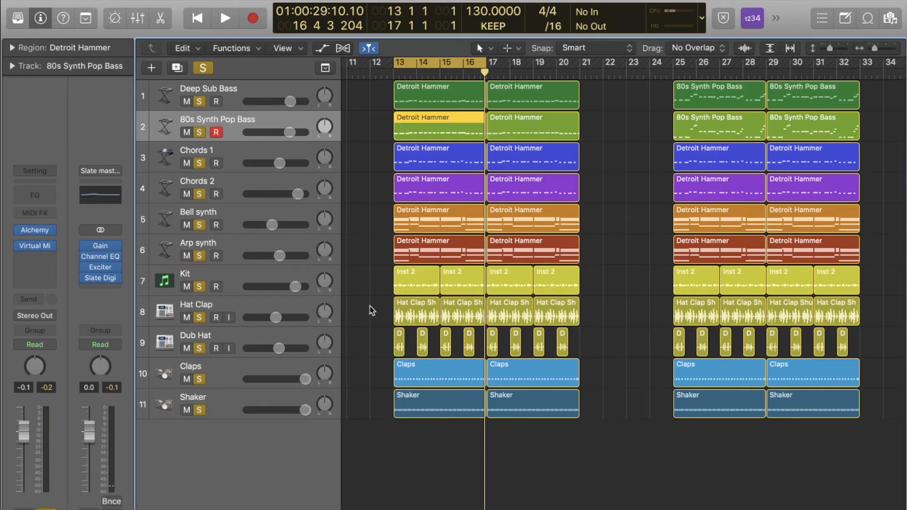
{"action": "left_click", "coordinate": [203, 68]}
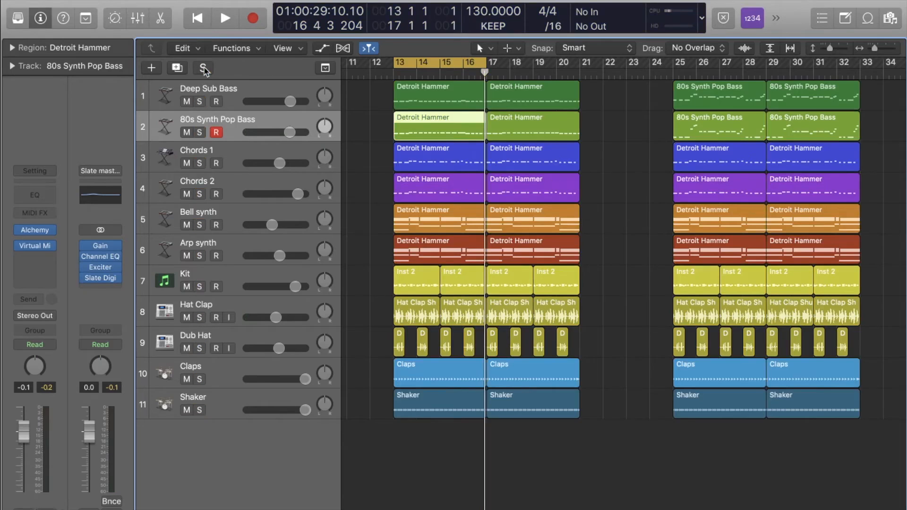
{"action": "left_click", "coordinate": [378, 193]}
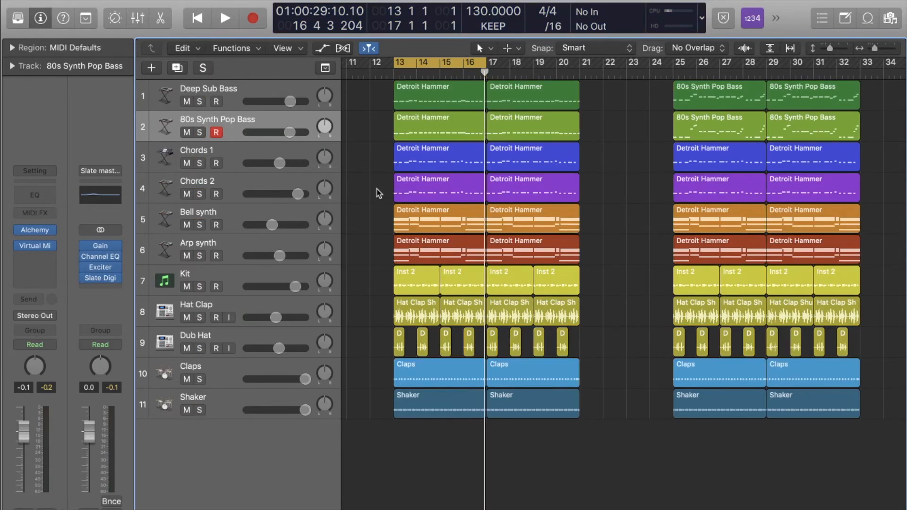
{"action": "scroll", "coordinate": [379, 193], "scroll_direction": "left", "scroll_amount": 10}
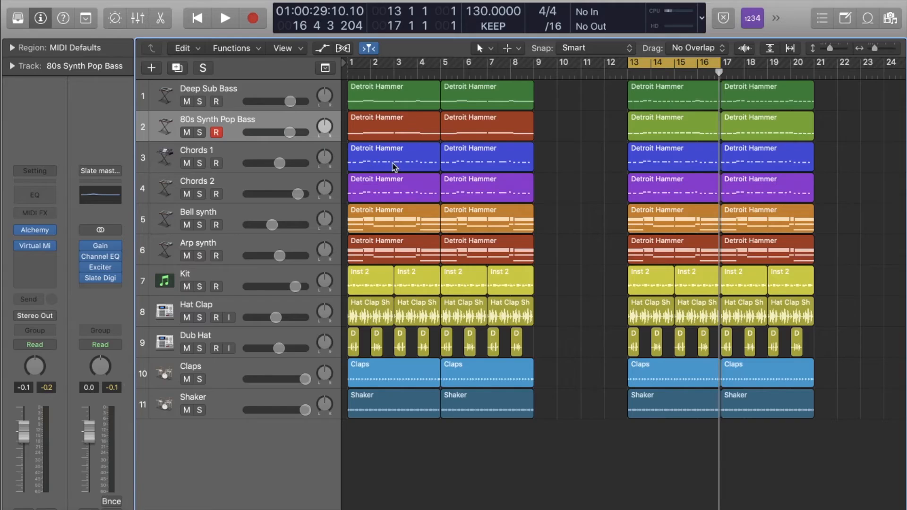
{"action": "key", "text": "space"}
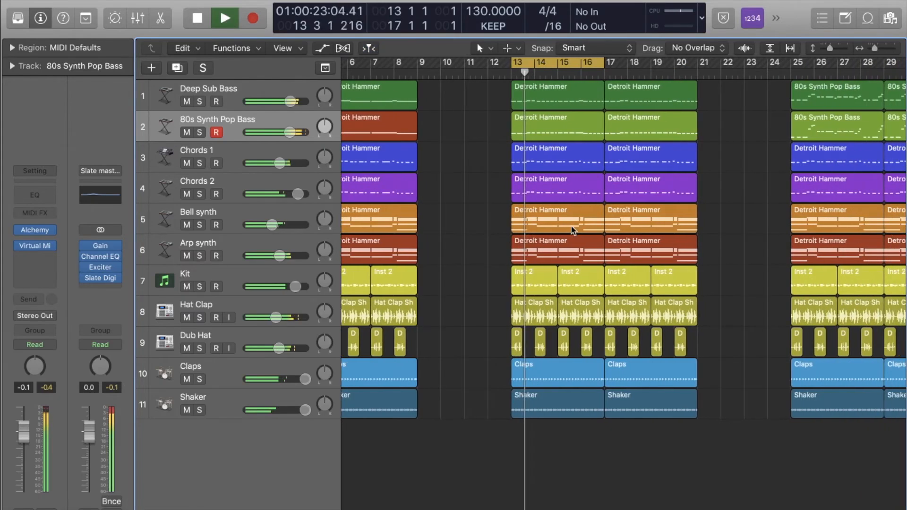
Step: Disable record on the 80s Synth Pop Bass track and lower its volume to -2.1 dB
{"action": "left_click", "coordinate": [216, 132]}
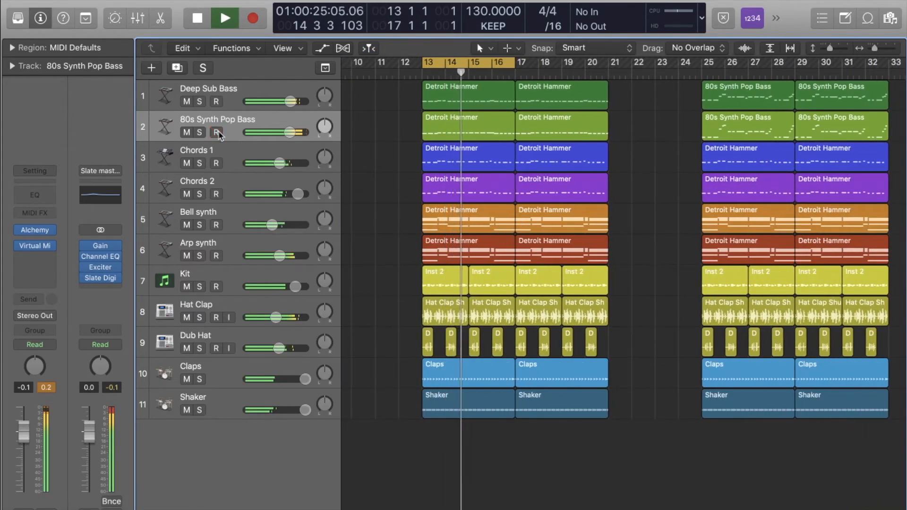
{"action": "left_click", "coordinate": [47, 387]}
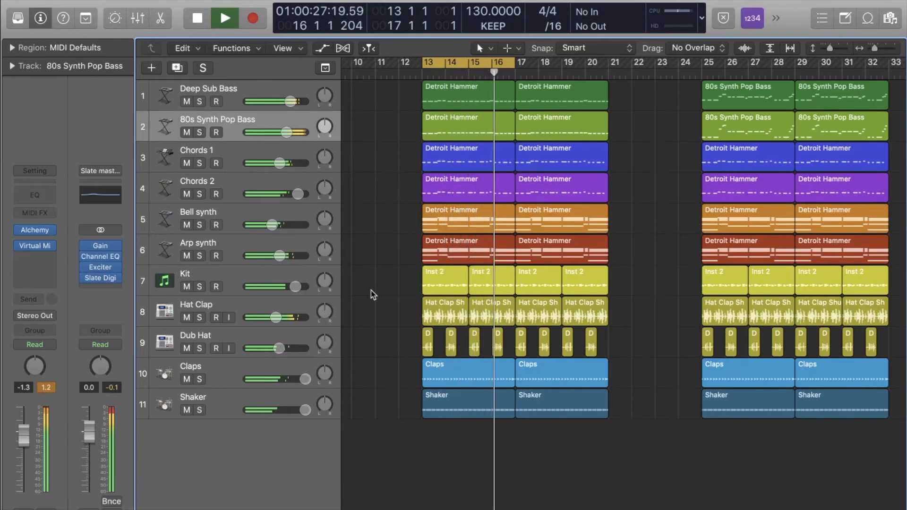
{"action": "key", "text": "space"}
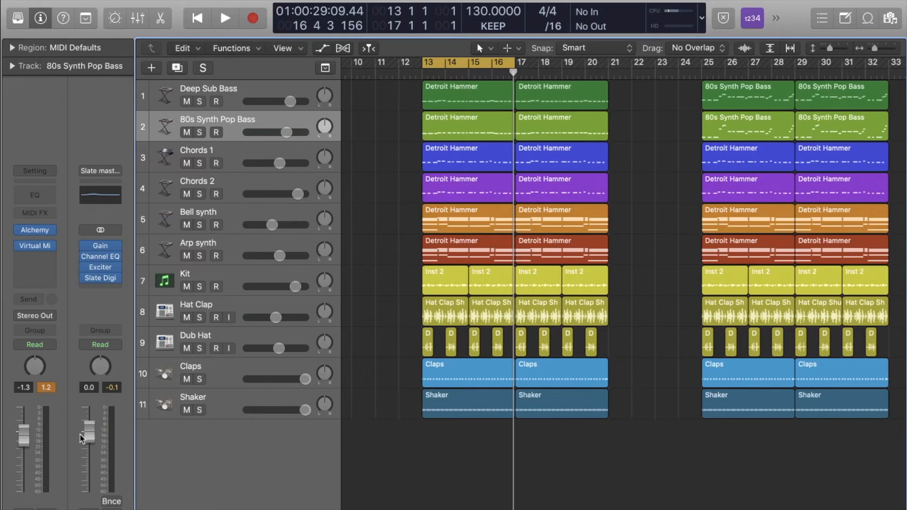
{"action": "left_click_drag", "start_coordinate": [24, 435], "coordinate": [24, 438]}
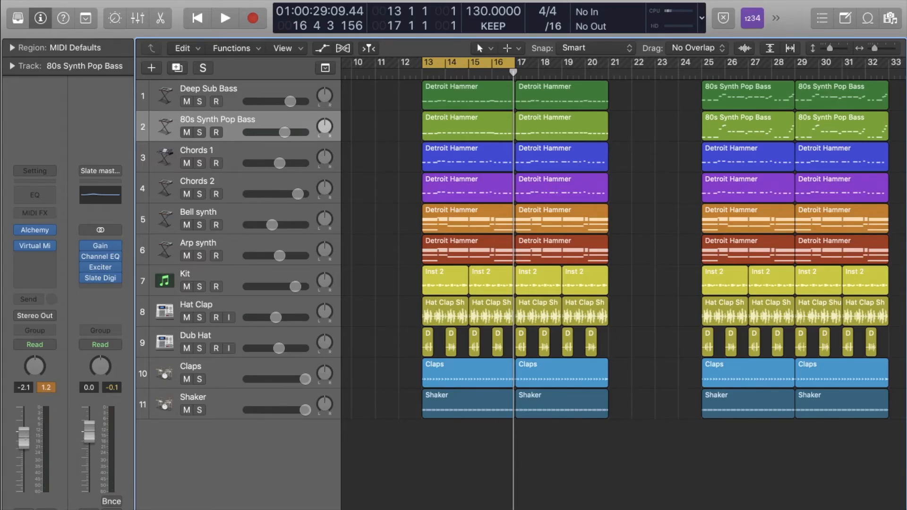
Step: Lower the 80s Synth Pop Bass track's volume to -2.7 dB and turn off the cycle range over bars 13 to 16
{"action": "left_click", "coordinate": [51, 391]}
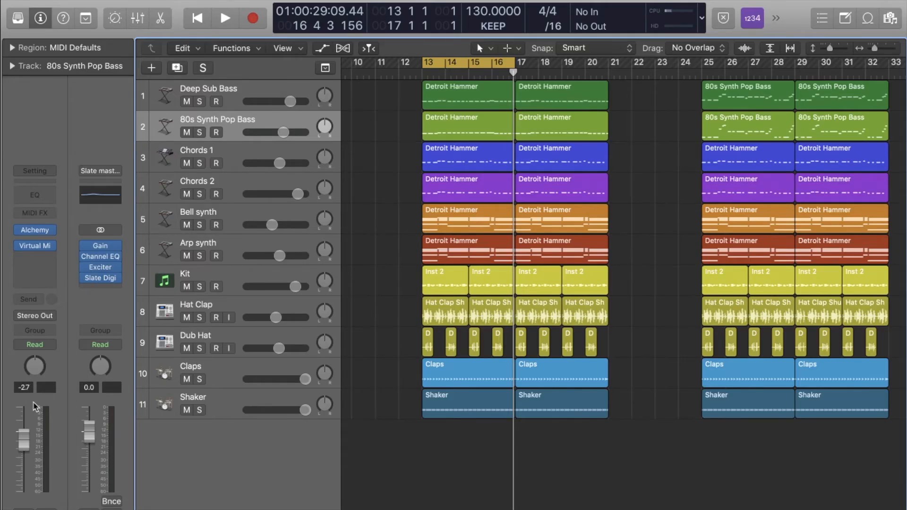
{"action": "left_click", "coordinate": [475, 66]}
Step: Place the playhead at bar 24, select the 80s Synth Pop Bass region at bar 25, and cycle bars 25 through 28
{"action": "scroll", "coordinate": [418, 189], "scroll_direction": "left", "scroll_amount": 5}
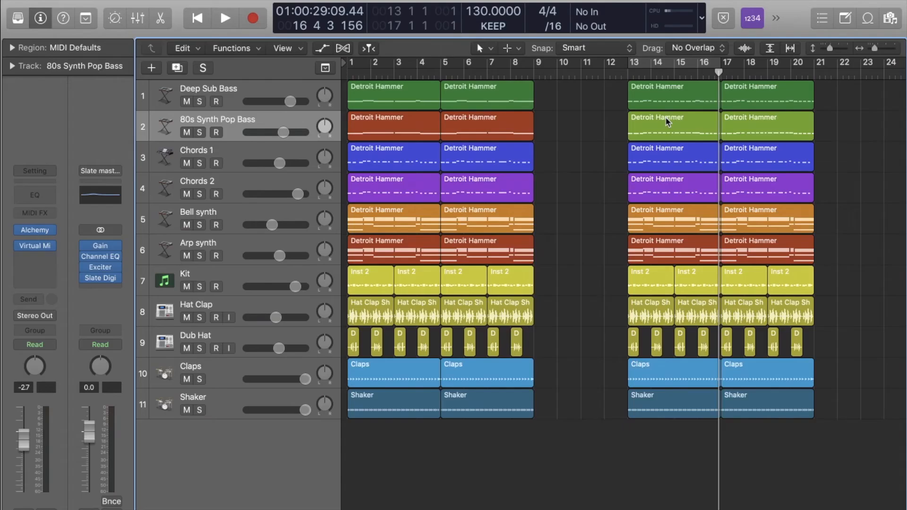
{"action": "scroll", "coordinate": [665, 117], "scroll_direction": "right", "scroll_amount": 5}
{"action": "scroll", "coordinate": [548, 111], "scroll_direction": "right", "scroll_amount": 6}
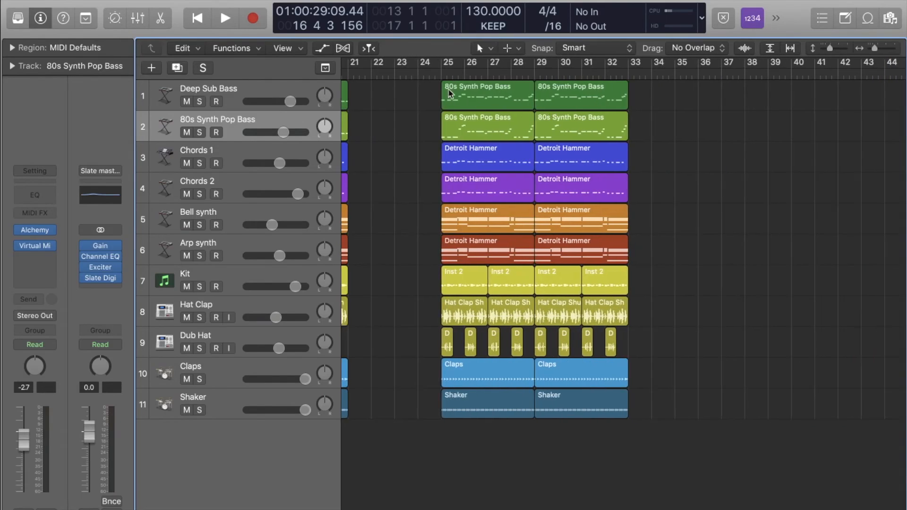
{"action": "left_click_drag", "start_coordinate": [446, 73], "coordinate": [430, 74]}
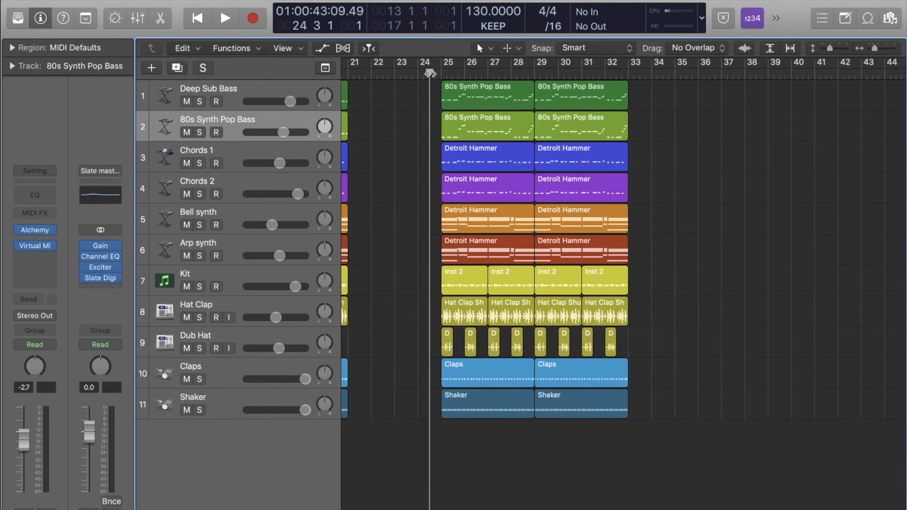
{"action": "left_click", "coordinate": [500, 121]}
{"action": "left_click_drag", "start_coordinate": [447, 59], "coordinate": [533, 60]}
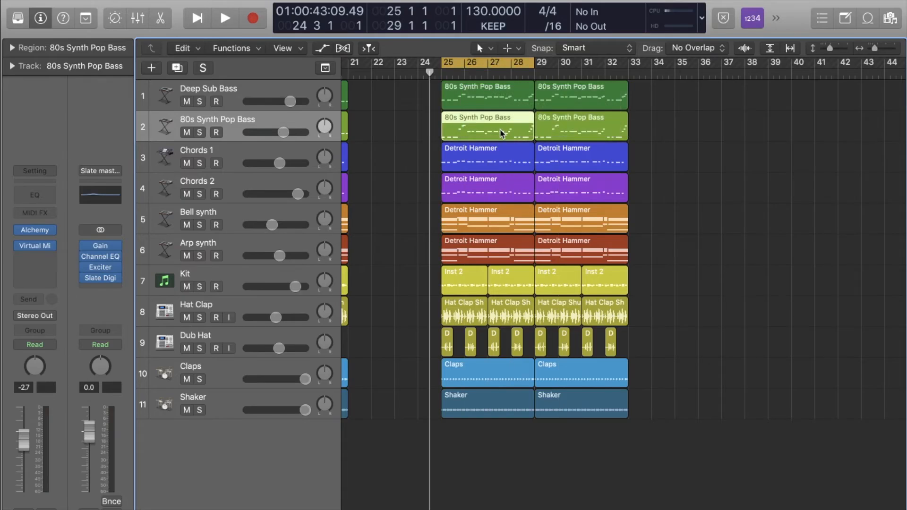
Step: Examine the notes of the 80s Synth Pop Bass and Arp synth regions at bar 25 in the piano roll
{"action": "double_click", "coordinate": [501, 133]}
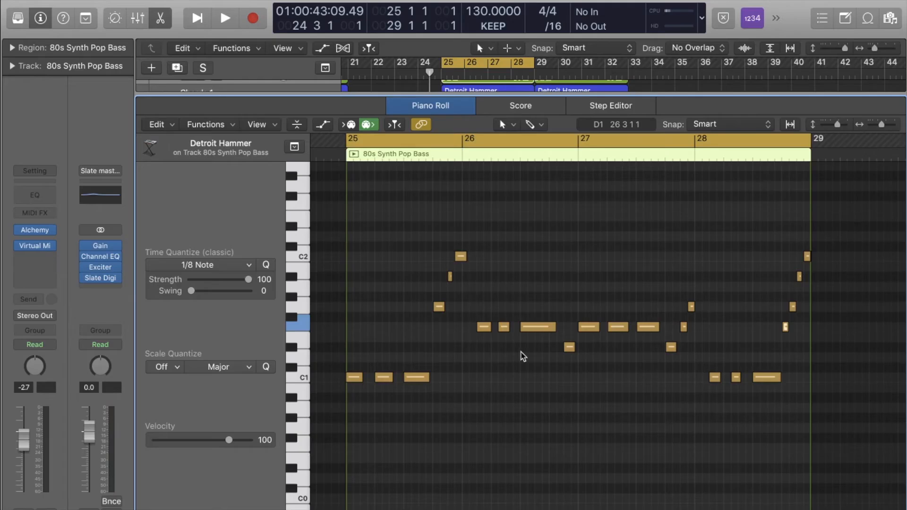
{"action": "left_click", "coordinate": [440, 112]}
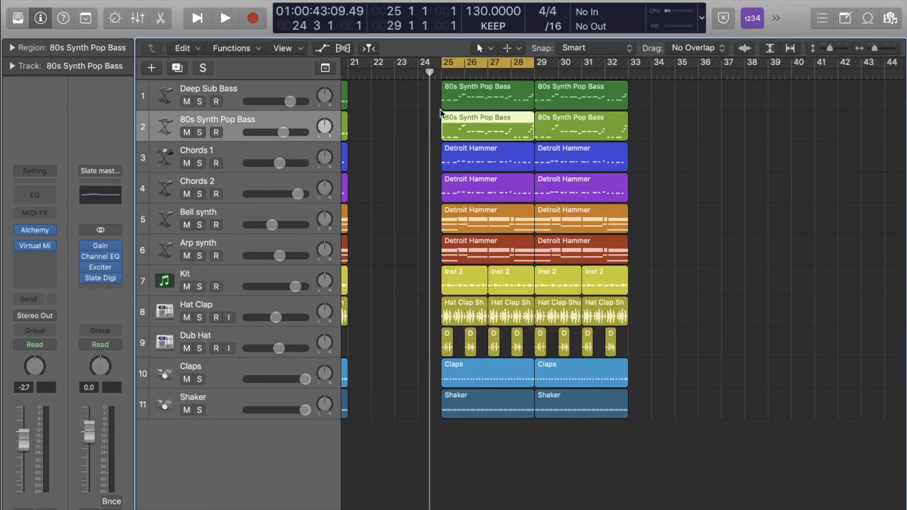
{"action": "double_click", "coordinate": [498, 261]}
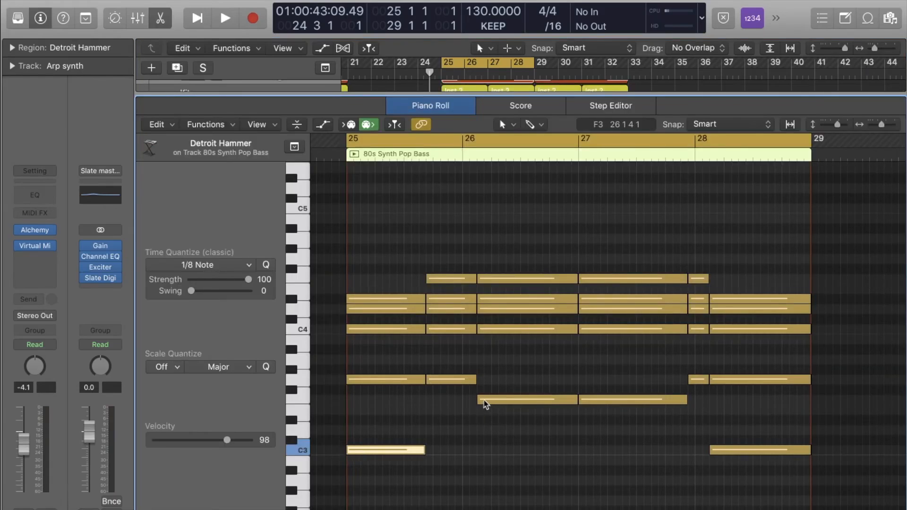
{"action": "left_click", "coordinate": [509, 464]}
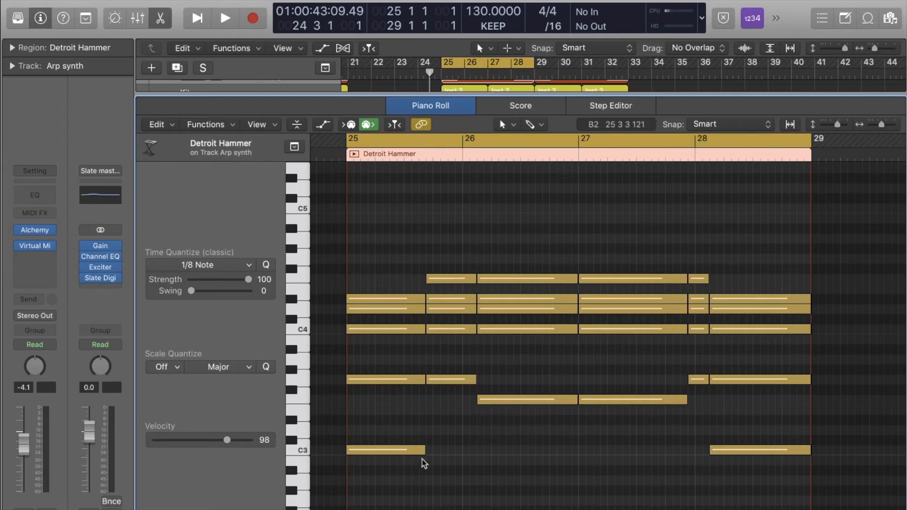
Step: Try shortening the first C3 note in the Arp synth region, restore its length to the chord's end, and close the editor
{"action": "left_click_drag", "start_coordinate": [424, 451], "coordinate": [356, 453]}
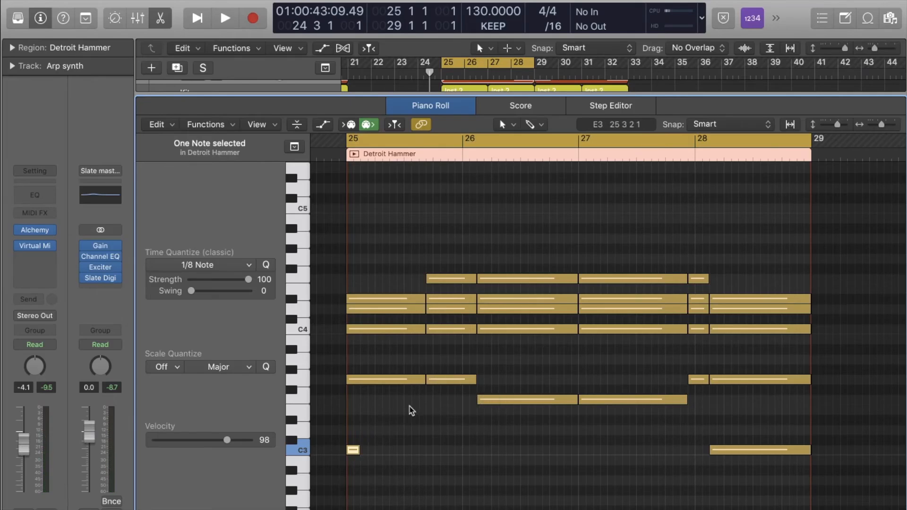
{"action": "left_click_drag", "start_coordinate": [358, 452], "coordinate": [425, 450]}
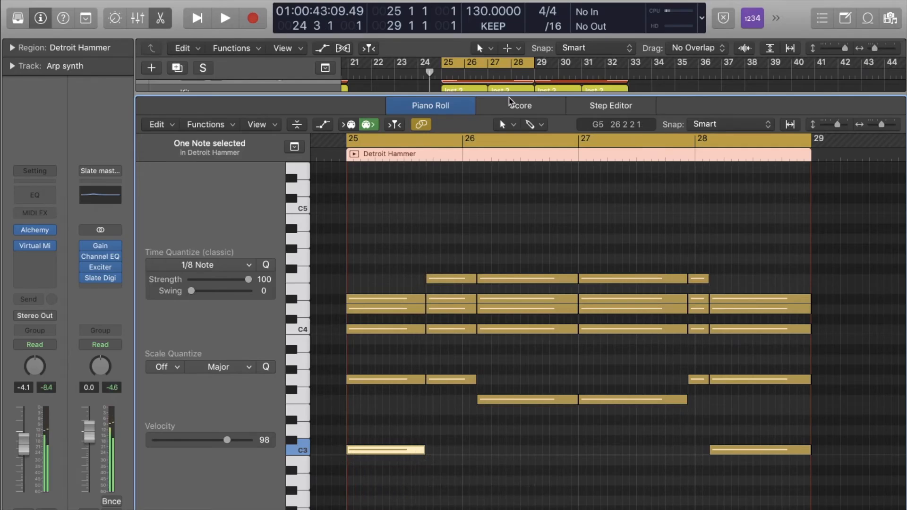
{"action": "left_click", "coordinate": [462, 105]}
Step: Solo the 80s Synth Pop Bass track and open its bar 25 region in the piano roll
{"action": "left_click", "coordinate": [483, 131]}
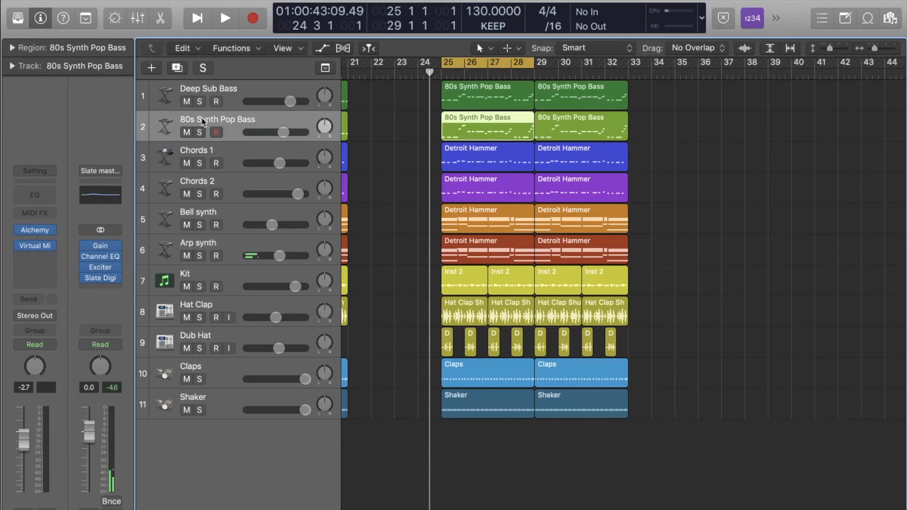
{"action": "key", "text": "s"}
{"action": "double_click", "coordinate": [472, 123]}
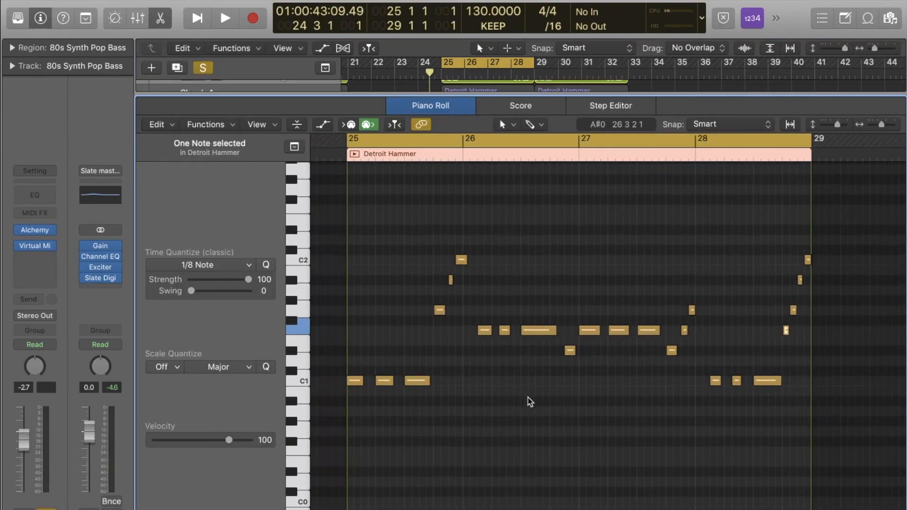
Step: Select all the C1 notes and then all the G1 notes to examine where each pitch occurs in the bass line
{"action": "left_click", "coordinate": [302, 381]}
{"action": "left_click", "coordinate": [476, 437]}
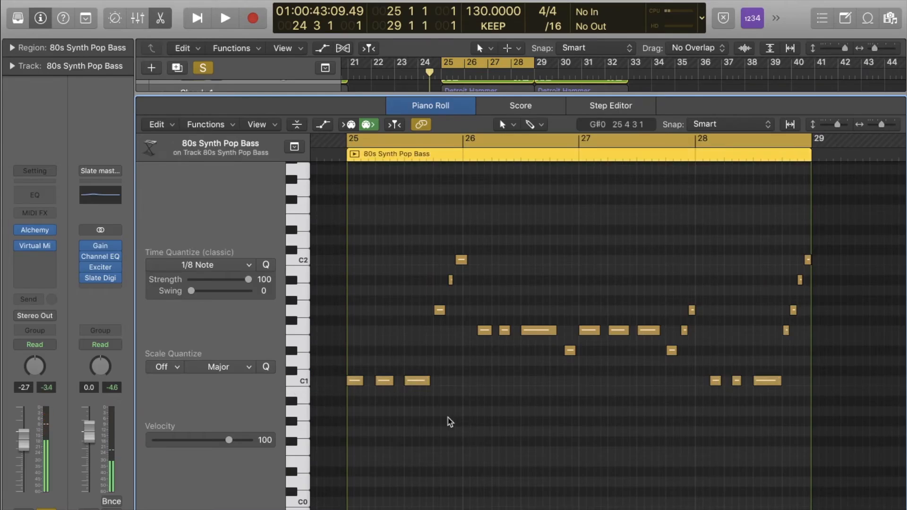
{"action": "left_click", "coordinate": [305, 380]}
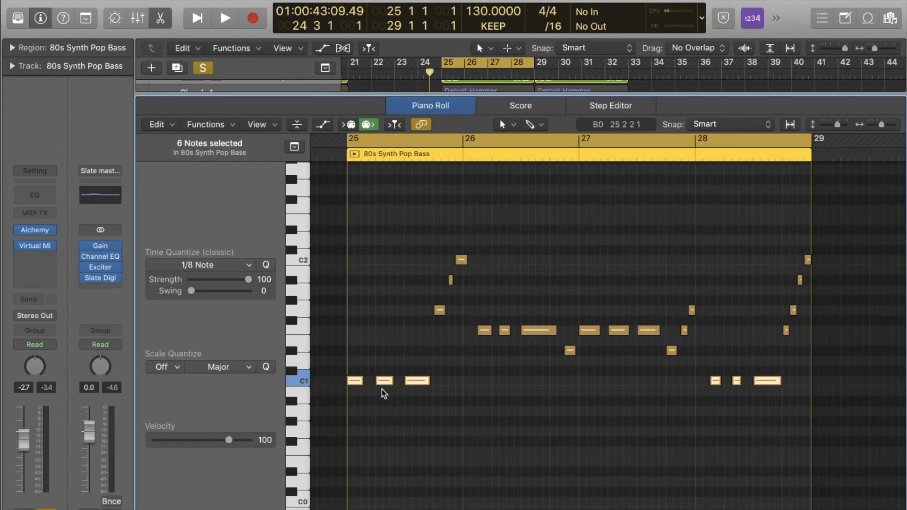
{"action": "left_click", "coordinate": [402, 422]}
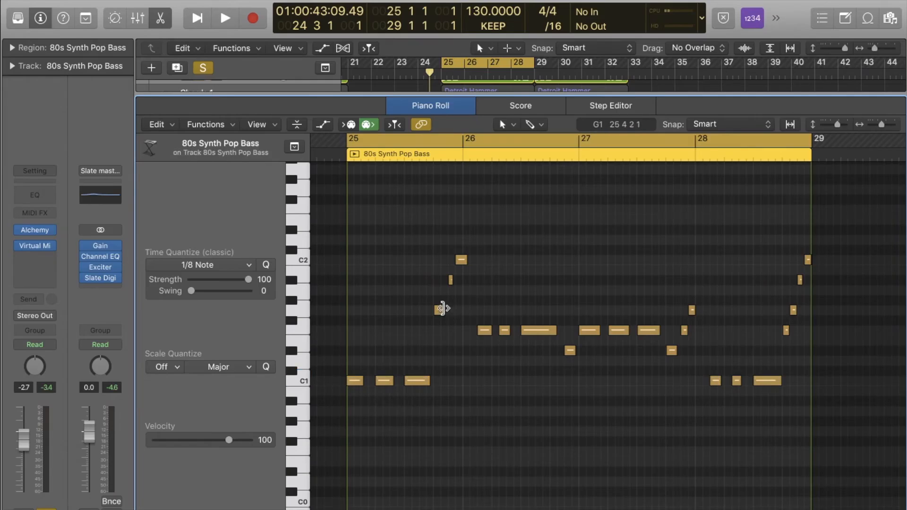
{"action": "left_click", "coordinate": [303, 316]}
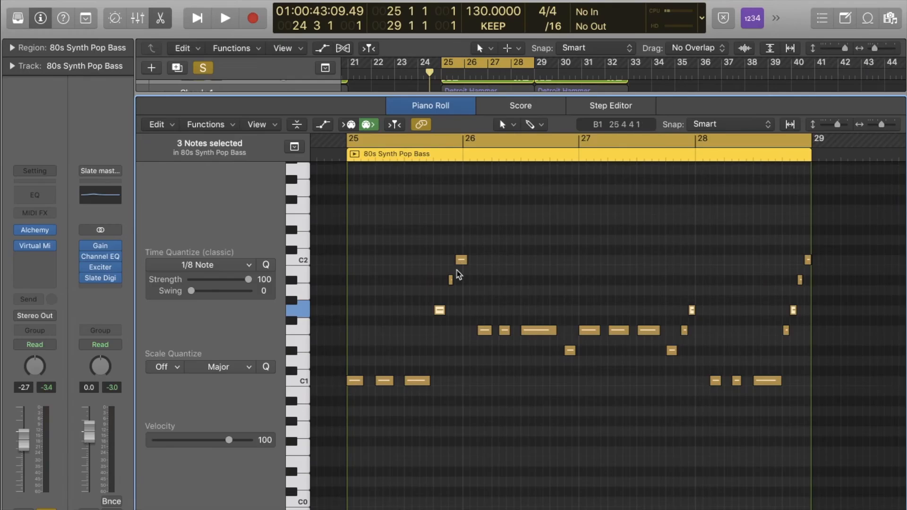
Step: Compare the bass line's rising run in bar 25 with the C minor scale chart in the reference document, and return to the piano roll
{"action": "key", "text": "ctrl+Up"}
{"action": "left_click", "coordinate": [101, 205]}
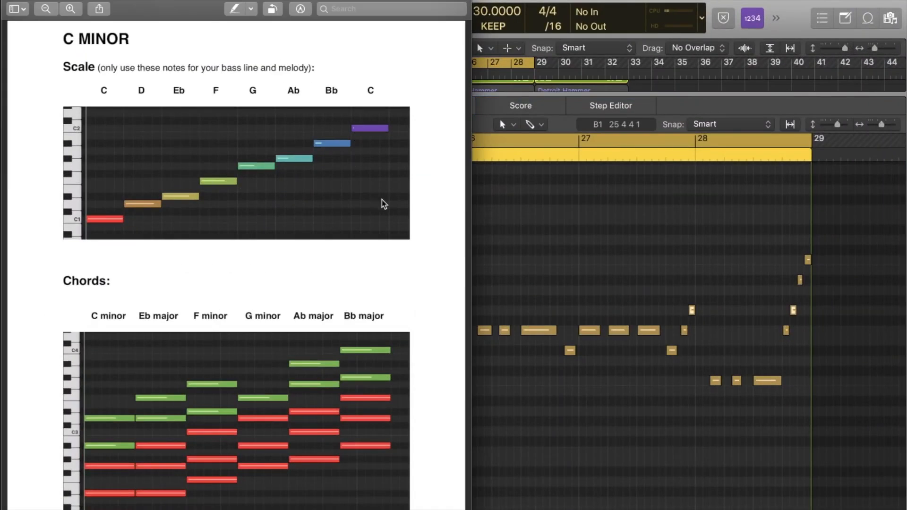
{"action": "left_click", "coordinate": [547, 247]}
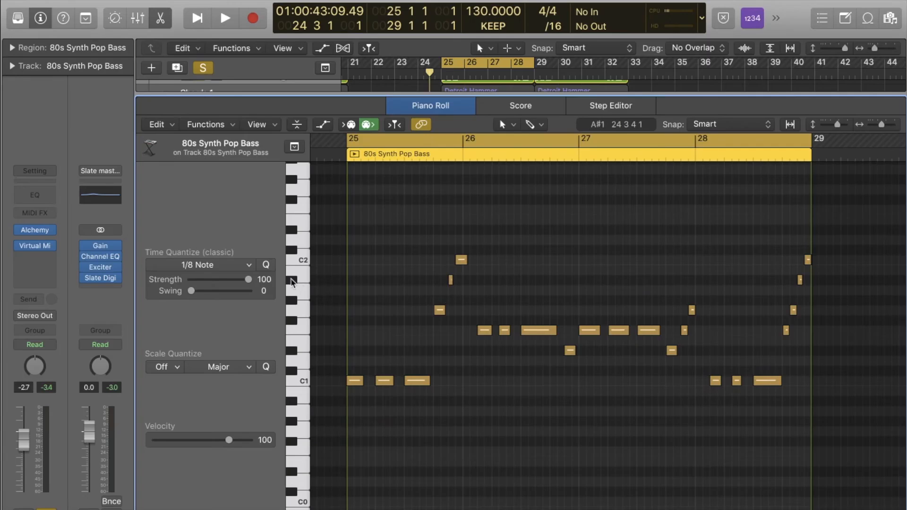
{"action": "key", "text": "ctrl+Up"}
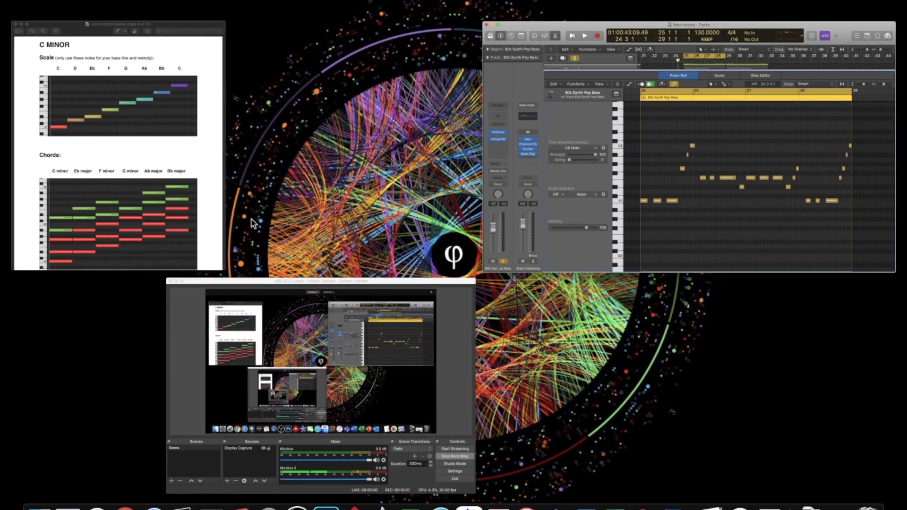
{"action": "left_click", "coordinate": [166, 156]}
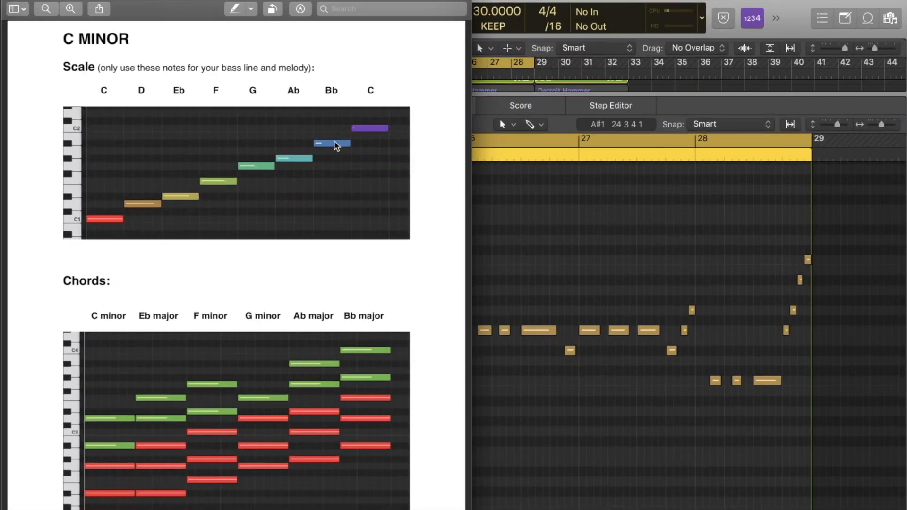
{"action": "left_click", "coordinate": [539, 239]}
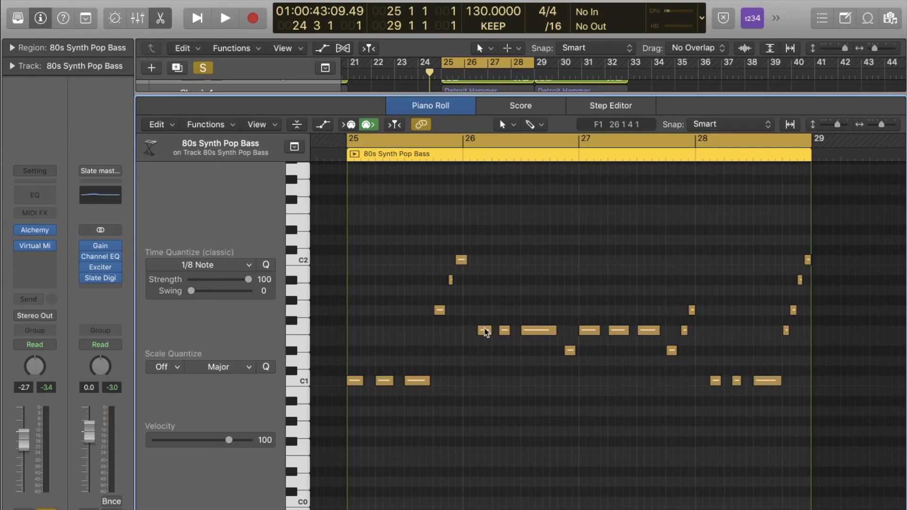
Step: Audition the F1 and D#1 notes in bars 26 and 27 and check them against the C minor scale chart
{"action": "left_click", "coordinate": [487, 335]}
{"action": "left_click", "coordinate": [484, 331]}
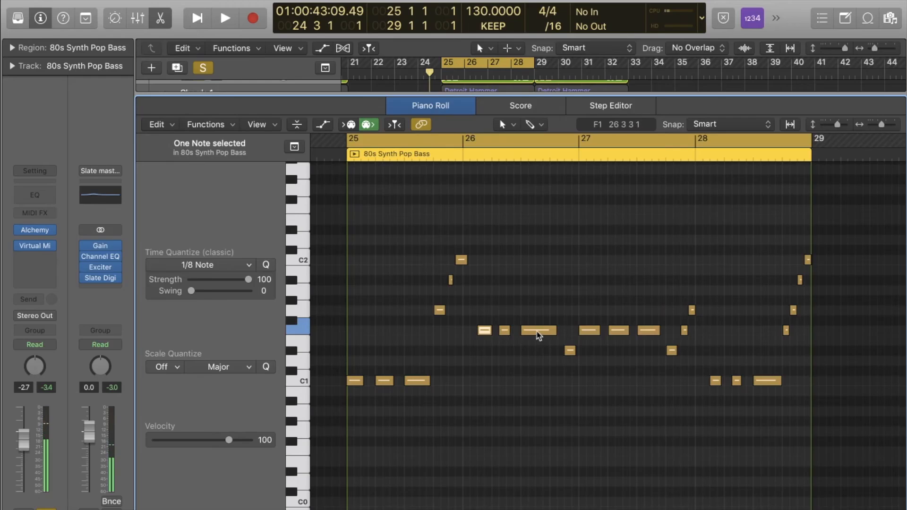
{"action": "left_click", "coordinate": [571, 352]}
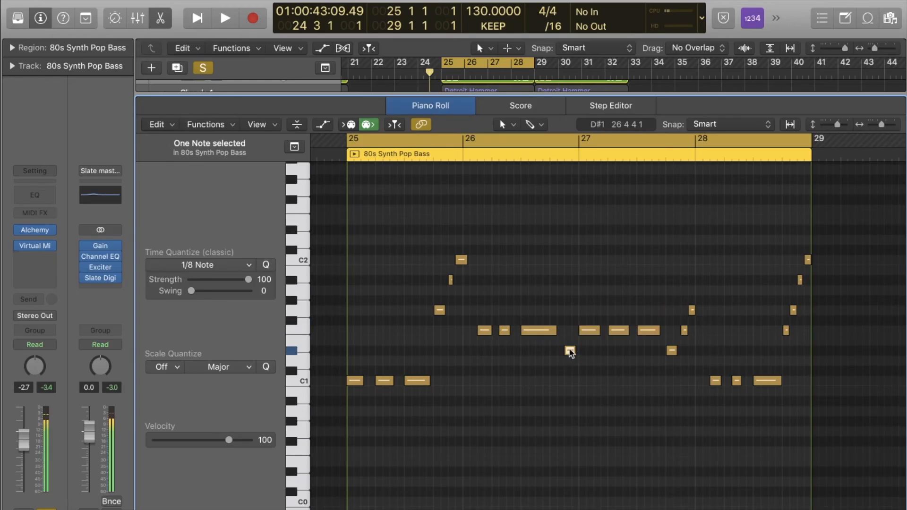
{"action": "left_click", "coordinate": [589, 332]}
{"action": "key", "text": "ctrl+Up"}
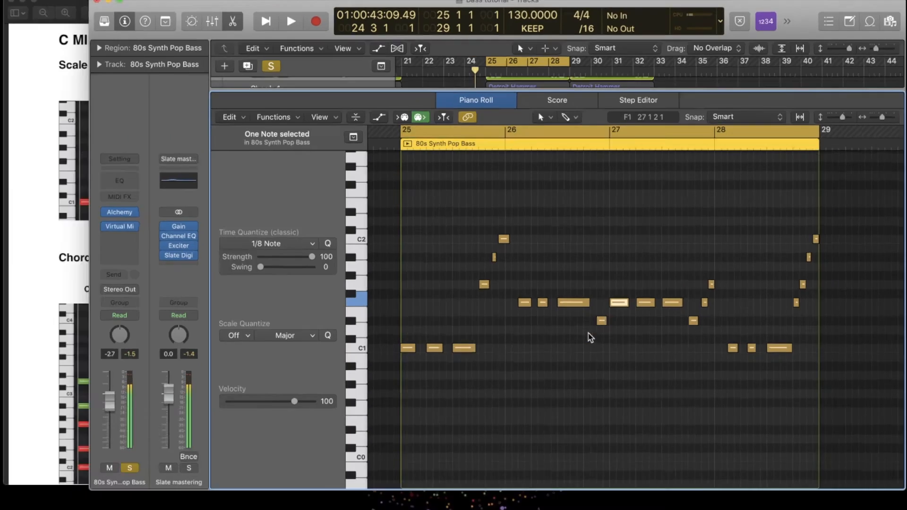
{"action": "left_click", "coordinate": [107, 159]}
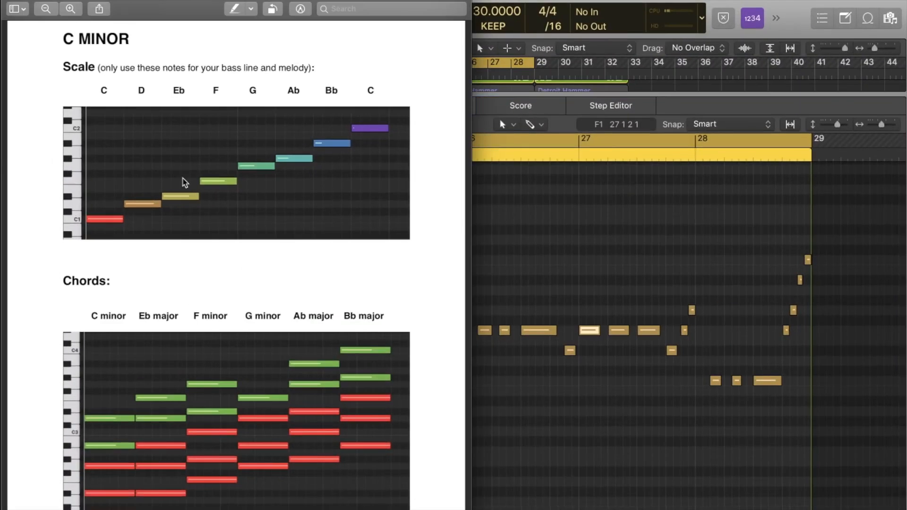
{"action": "left_click", "coordinate": [528, 277]}
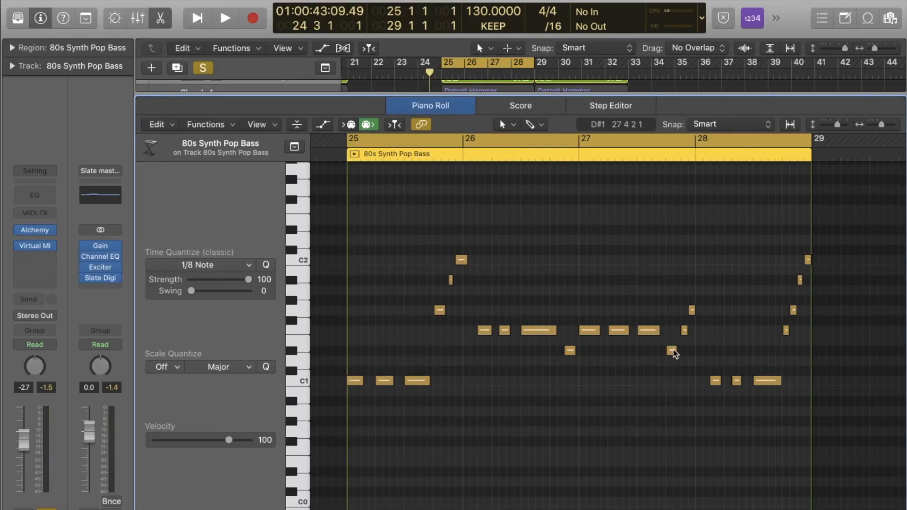
Step: Audition the C1 notes in bar 28 and review the C minor scale chart again before returning to the piano roll
{"action": "left_click", "coordinate": [716, 381]}
{"action": "left_click", "coordinate": [766, 382]}
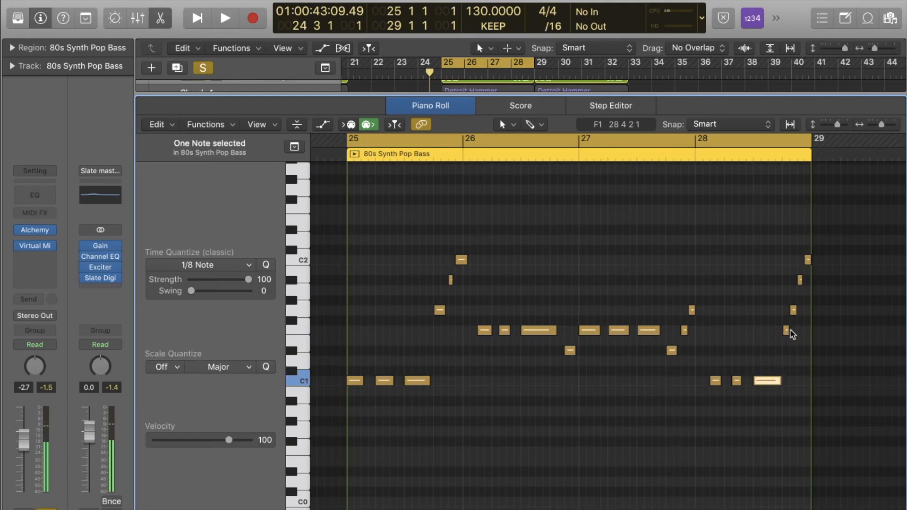
{"action": "left_click", "coordinate": [792, 347]}
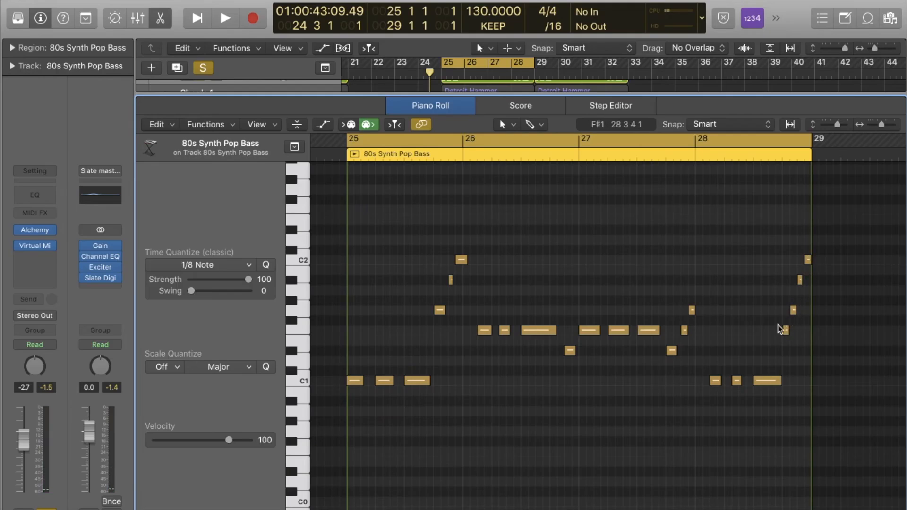
{"action": "key", "text": "ctrl+Up"}
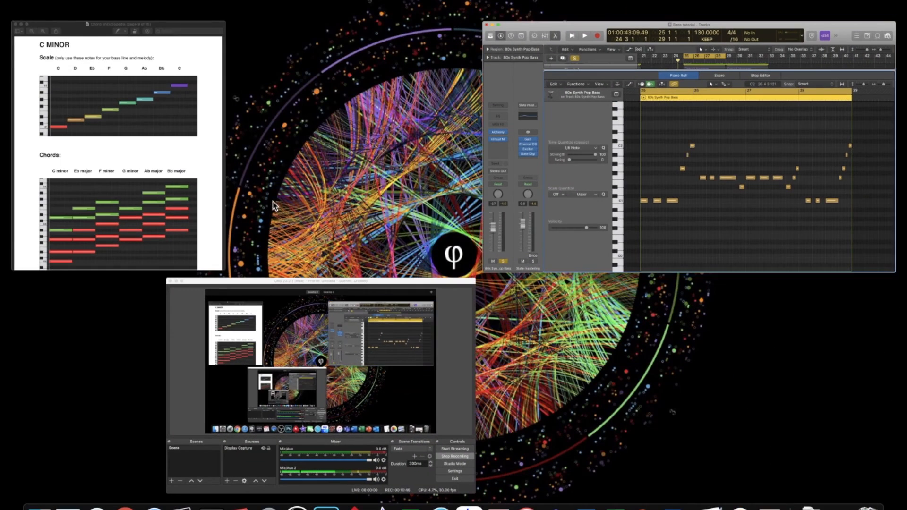
{"action": "left_click", "coordinate": [162, 143]}
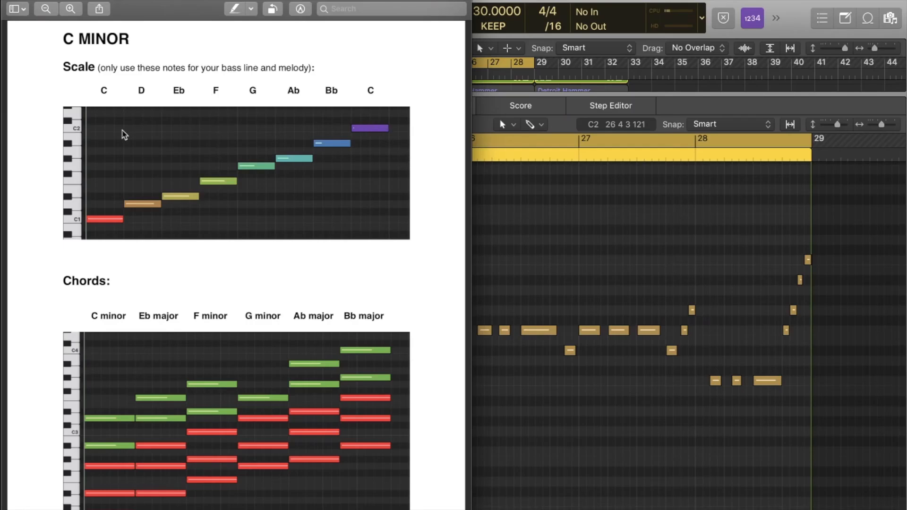
{"action": "left_click", "coordinate": [503, 204]}
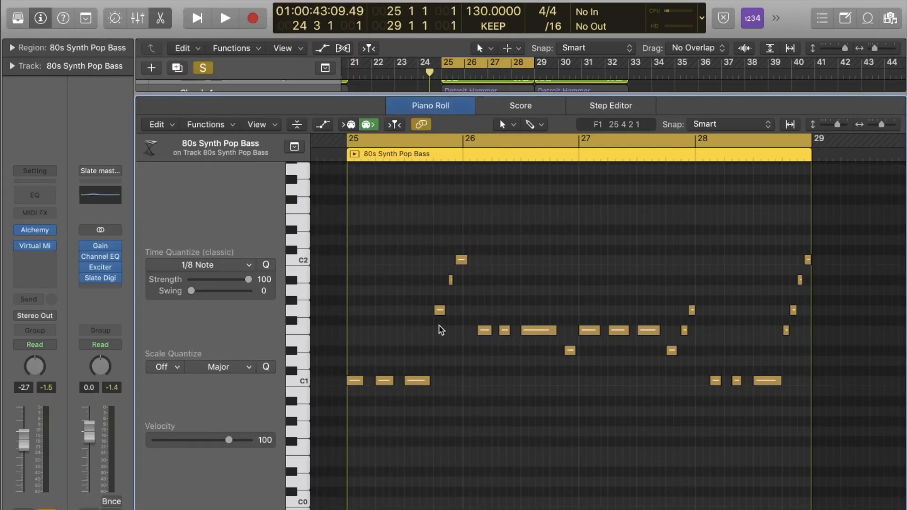
Step: Lengthen the first C1 note in bar 25 to 0 0 3 0 and audition the C1 pitch
{"action": "left_click", "coordinate": [359, 382]}
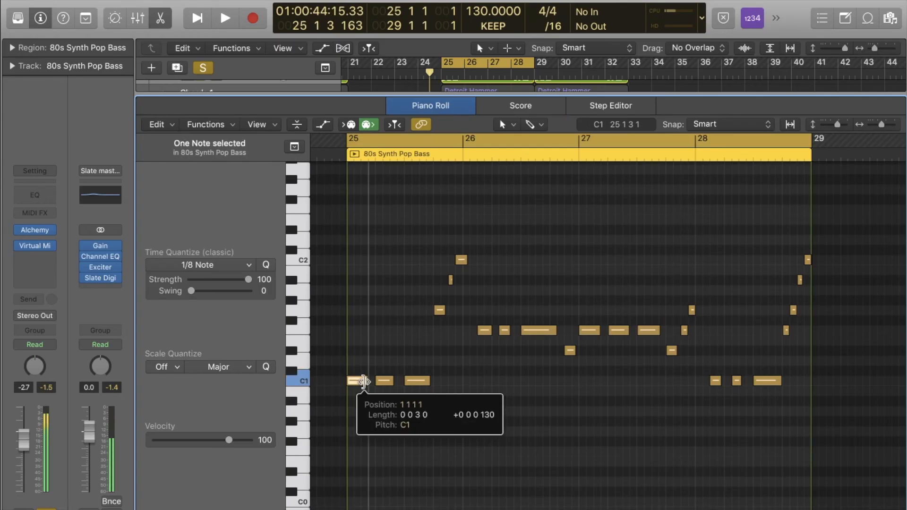
{"action": "left_click", "coordinate": [388, 414]}
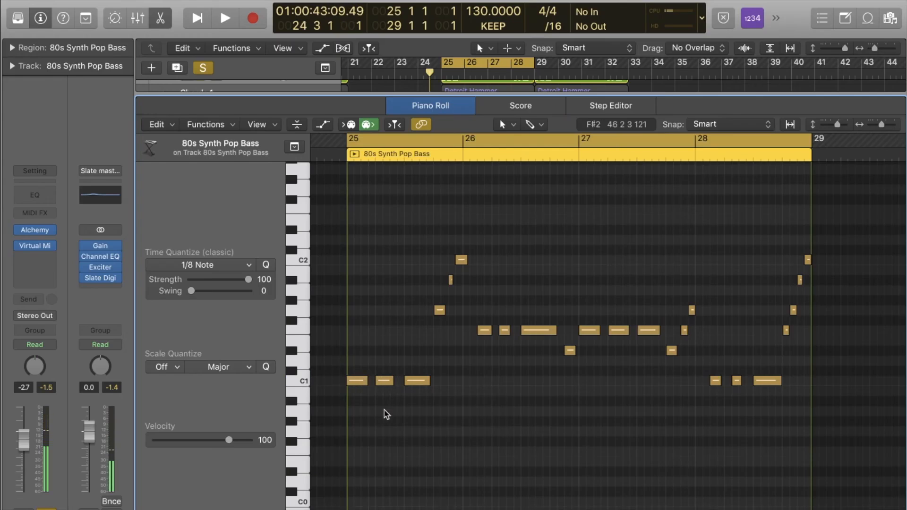
{"action": "left_click", "coordinate": [304, 378]}
{"action": "left_click", "coordinate": [359, 390]}
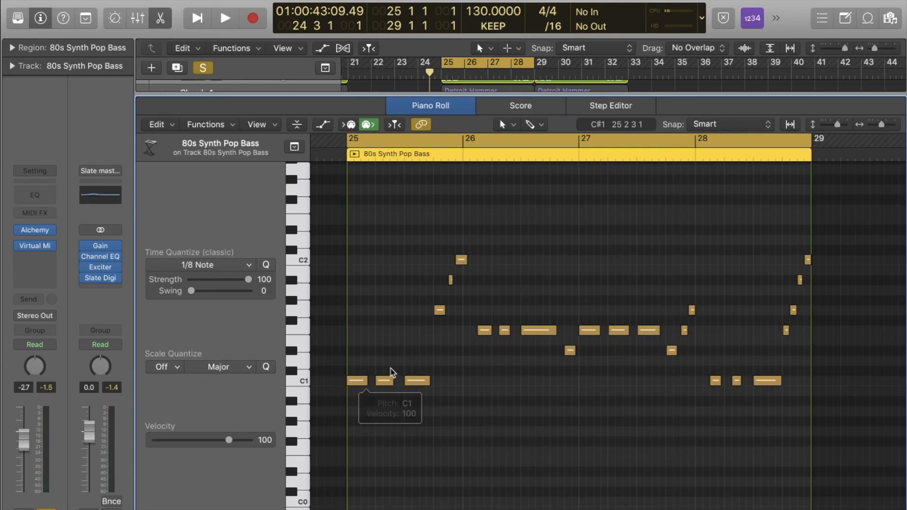
Step: Raise the second C1 note in bar 25 to D#1 and the third to F1, then play back the bass line
{"action": "left_click_drag", "start_coordinate": [387, 384], "coordinate": [387, 353]}
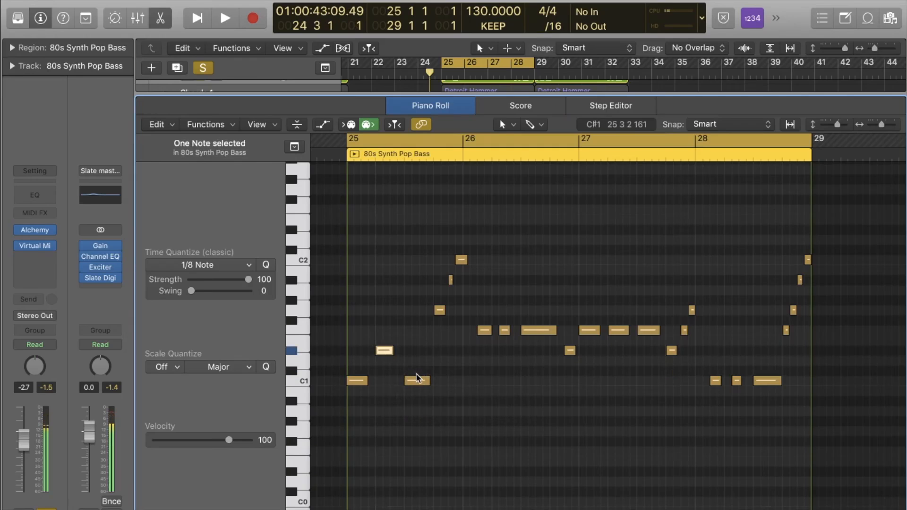
{"action": "left_click_drag", "start_coordinate": [417, 383], "coordinate": [415, 333]}
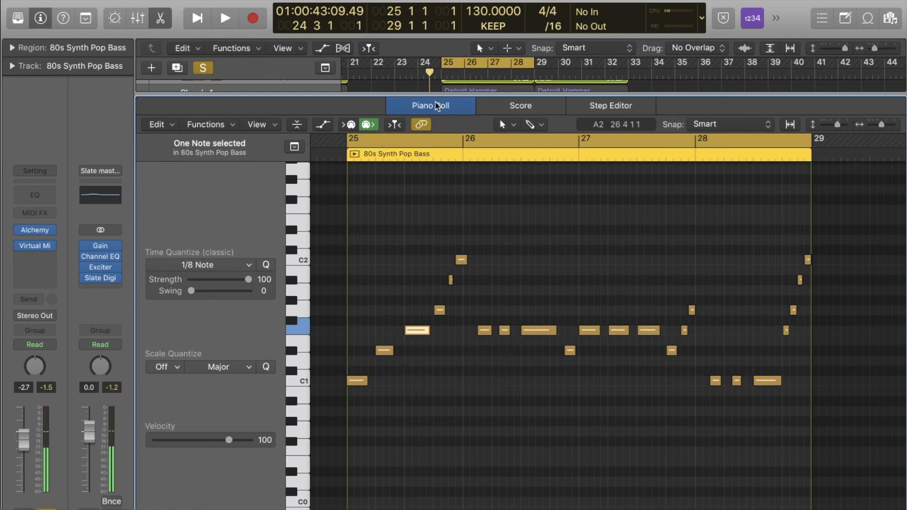
{"action": "key", "text": "e"}
{"action": "key", "text": "e"}
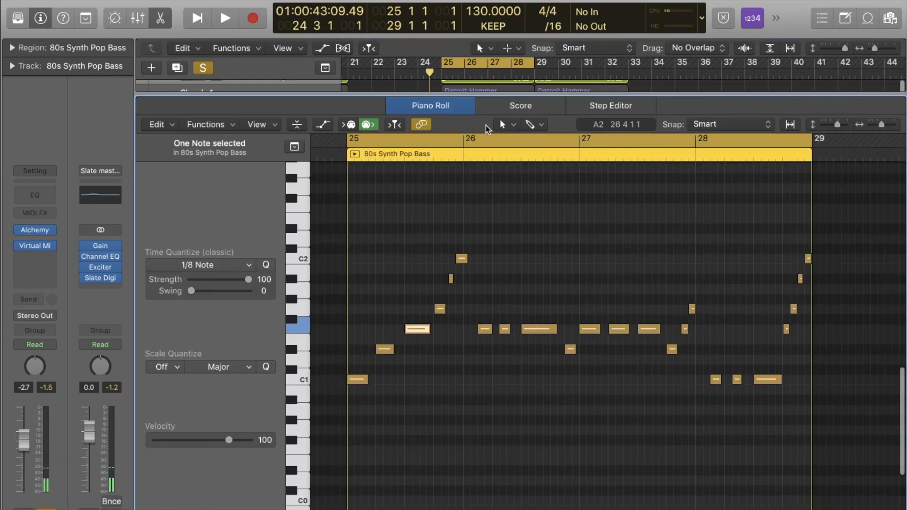
{"action": "key", "text": "space"}
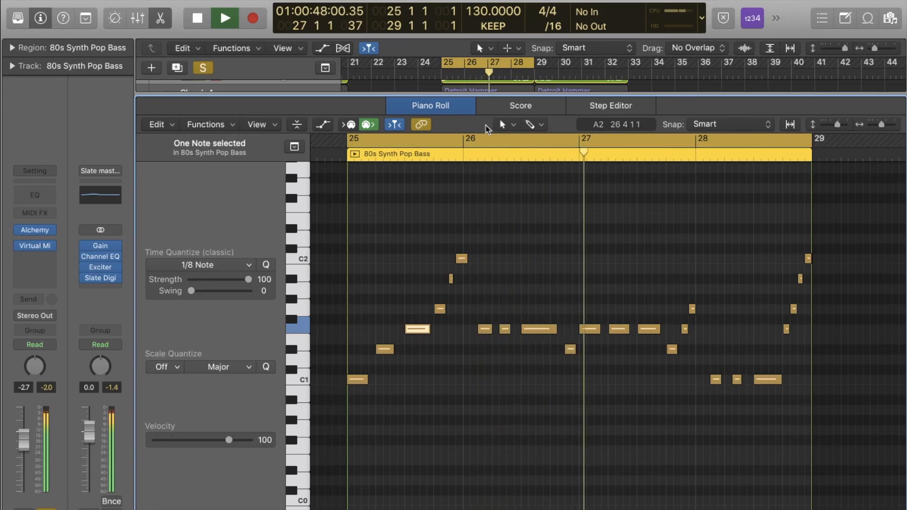
{"action": "key", "text": "space"}
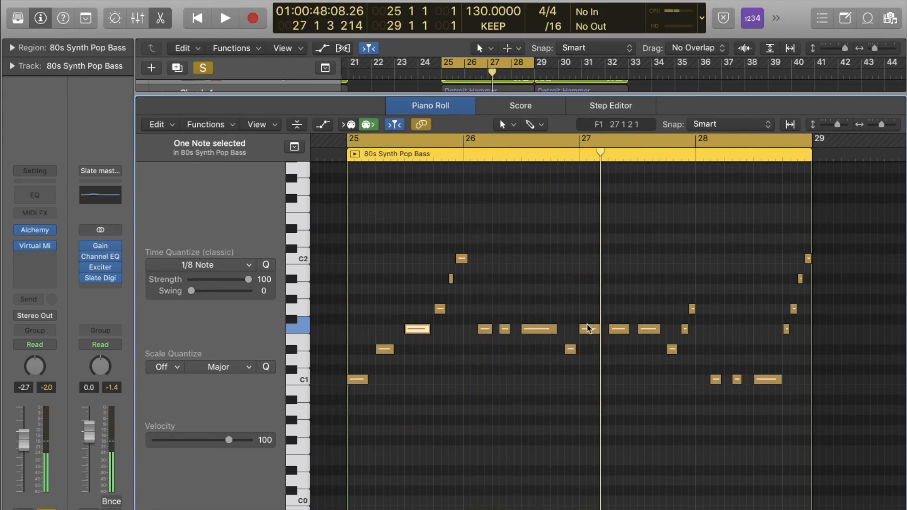
Step: Raise the second F1 note in bar 27 to G1 and the third to G#1, then audition the change
{"action": "left_click", "coordinate": [617, 354]}
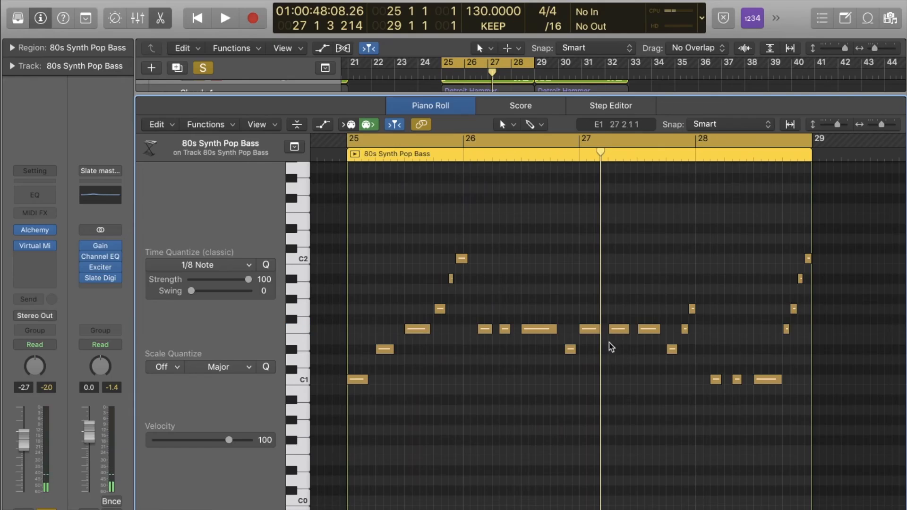
{"action": "left_click", "coordinate": [590, 331]}
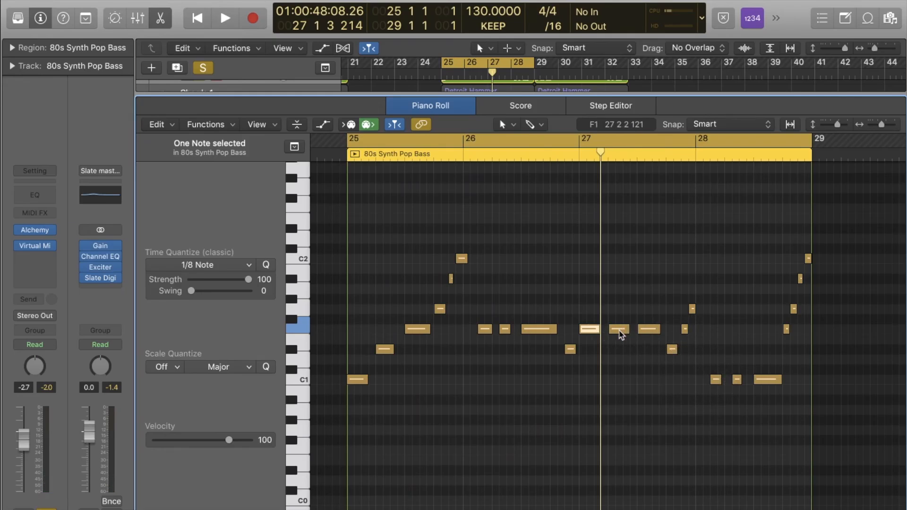
{"action": "left_click_drag", "start_coordinate": [621, 333], "coordinate": [653, 305]}
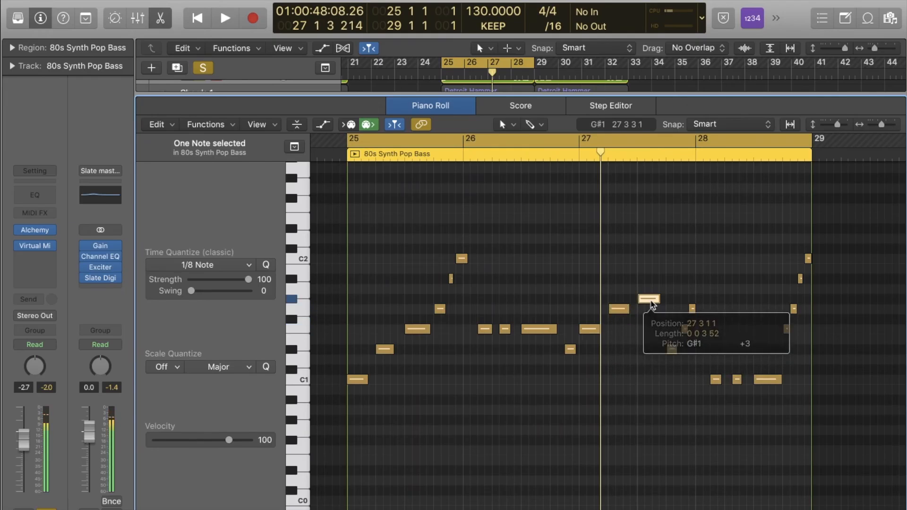
{"action": "key", "text": "space"}
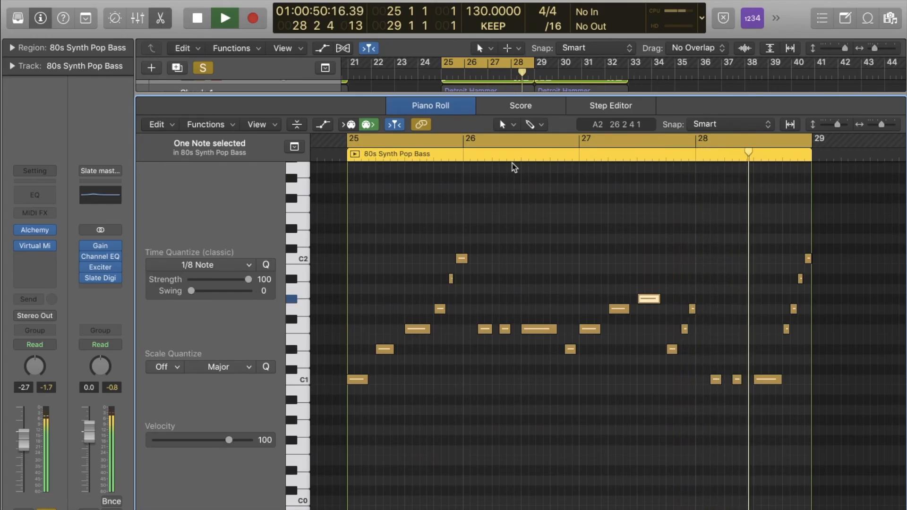
{"action": "key", "text": "space"}
Step: Shorten the short F1 note at the end of bar 27 to leave a gap before G1, and play back the bass line
{"action": "left_click", "coordinate": [894, 124]}
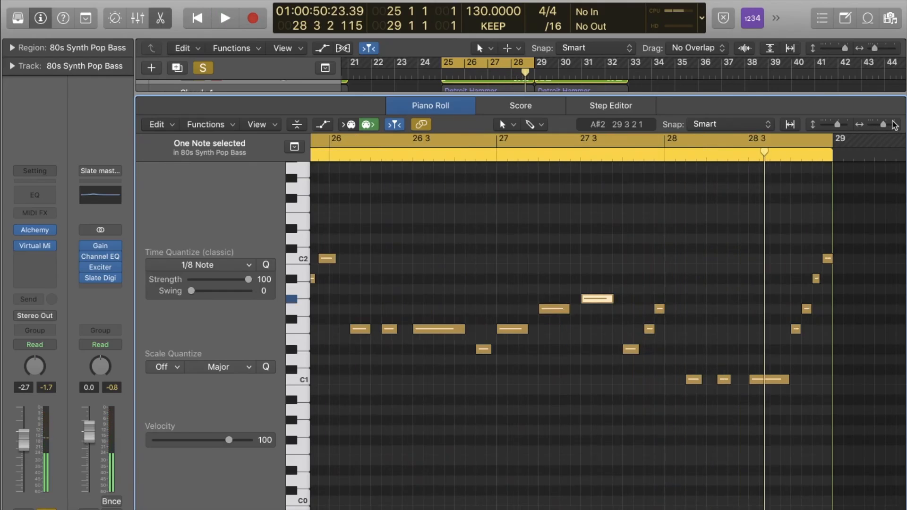
{"action": "left_click", "coordinate": [894, 125]}
{"action": "left_click_drag", "start_coordinate": [610, 330], "coordinate": [605, 329]}
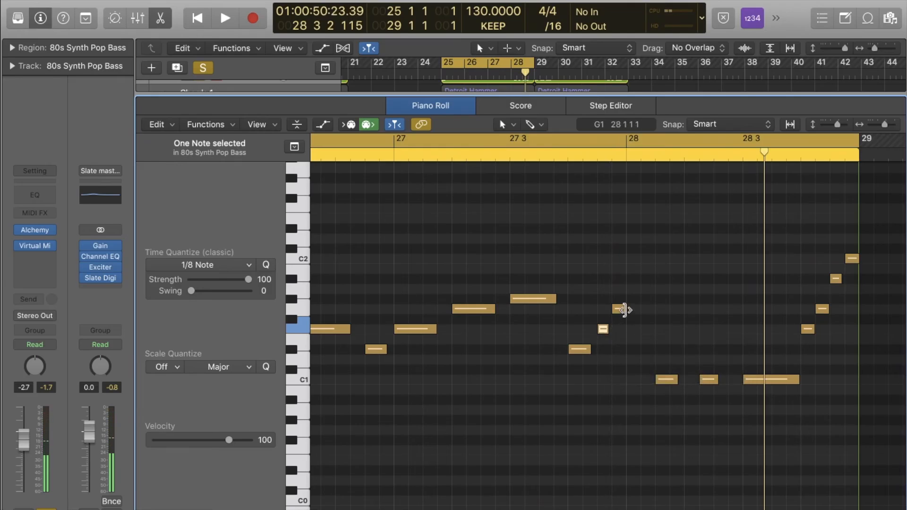
{"action": "scroll", "coordinate": [601, 310], "scroll_direction": "left", "scroll_amount": 6}
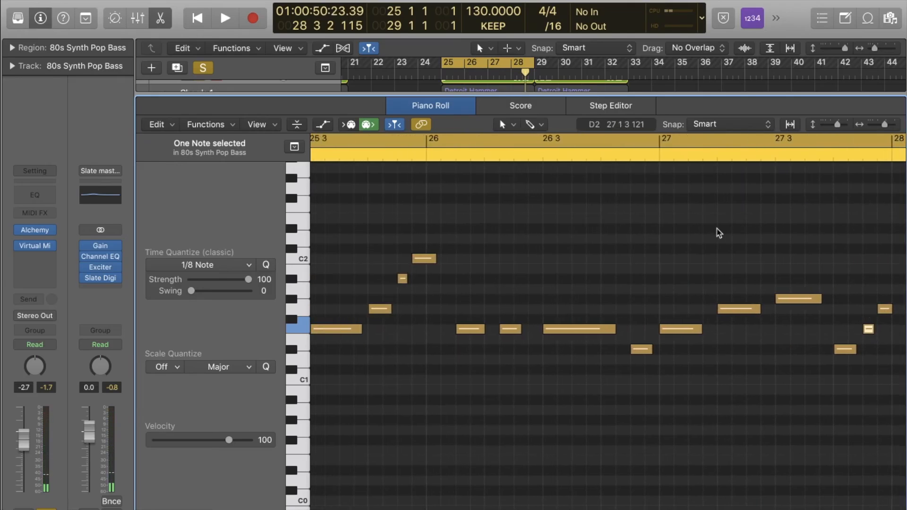
{"action": "left_click_drag", "start_coordinate": [885, 124], "coordinate": [882, 125]}
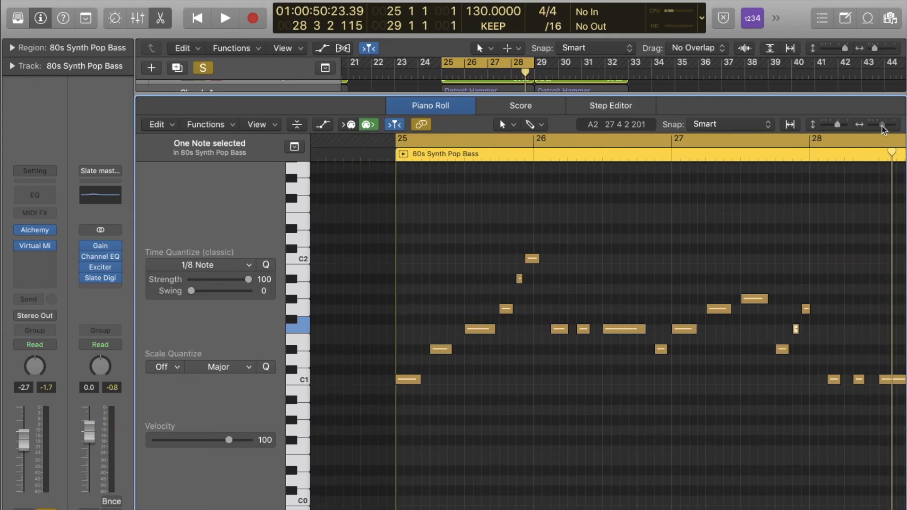
{"action": "scroll", "coordinate": [713, 223], "scroll_direction": "right", "scroll_amount": 3}
{"action": "key", "text": "space"}
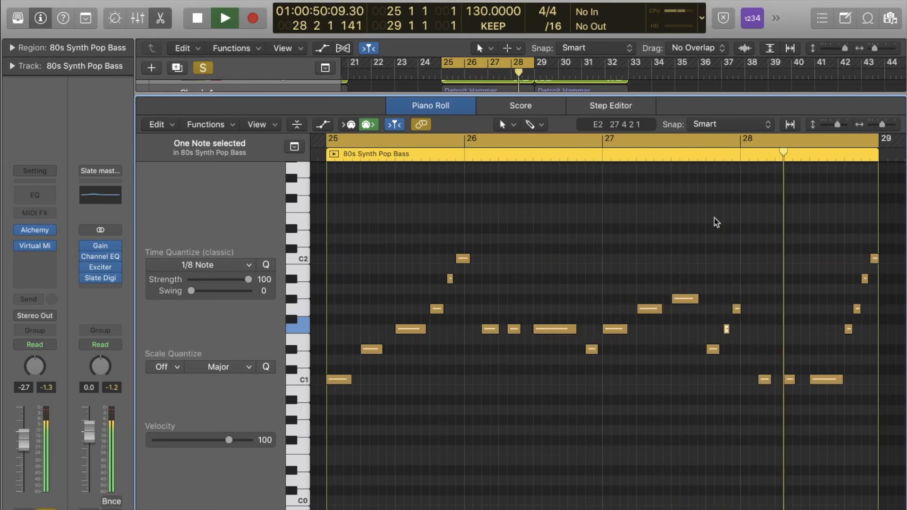
{"action": "key", "text": "space"}
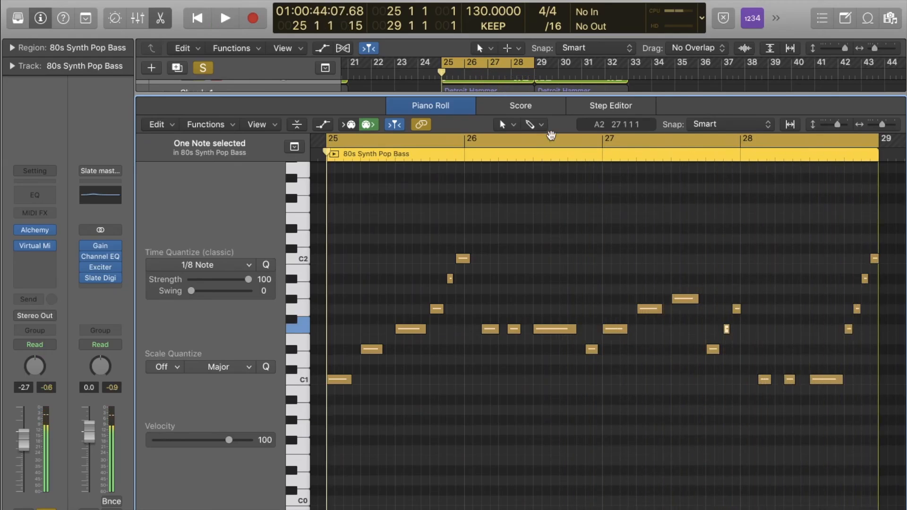
Step: Close the piano roll and solo Deep Sub Bass alongside 80s Synth Pop Bass to audition both bass tracks together
{"action": "left_click", "coordinate": [449, 111]}
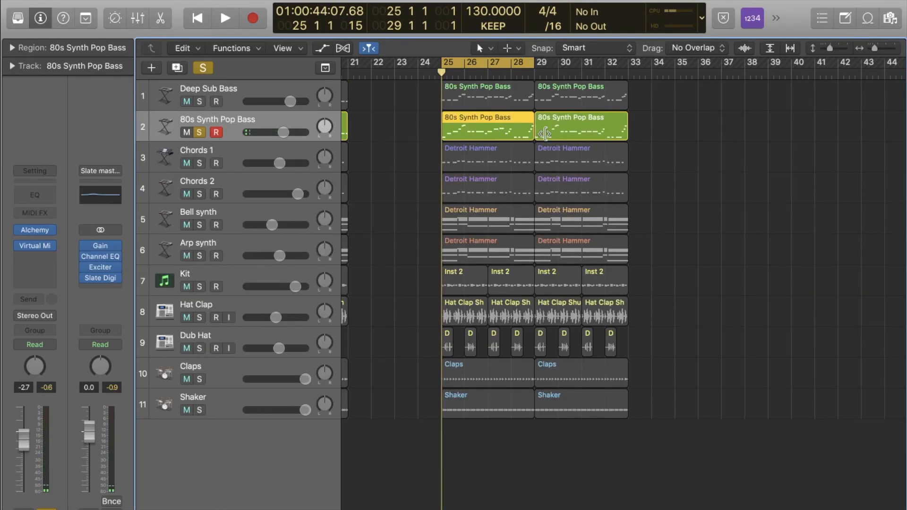
{"action": "left_click_drag", "start_coordinate": [598, 136], "coordinate": [503, 131]}
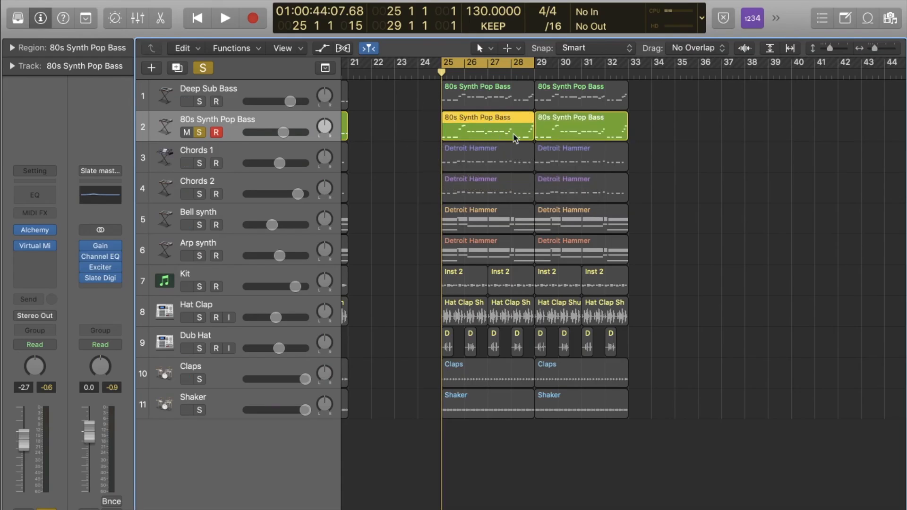
{"action": "left_click", "coordinate": [200, 102]}
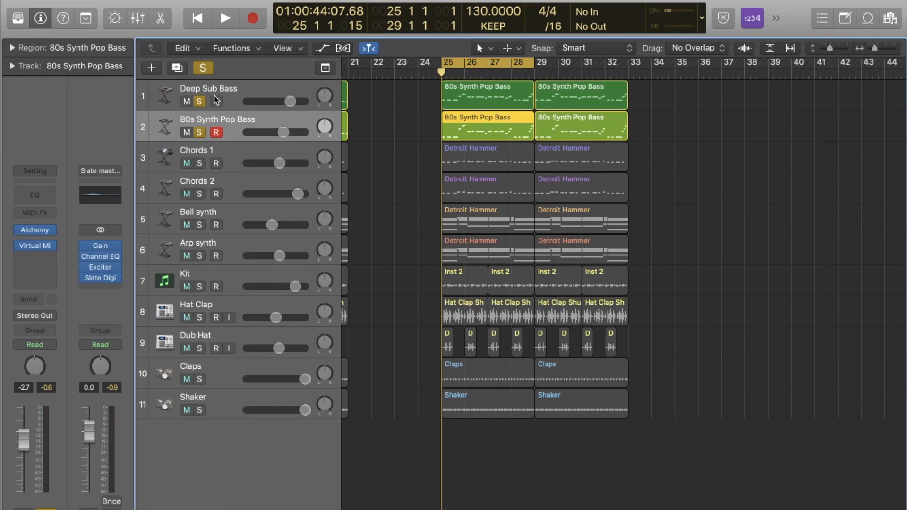
{"action": "key", "text": "space"}
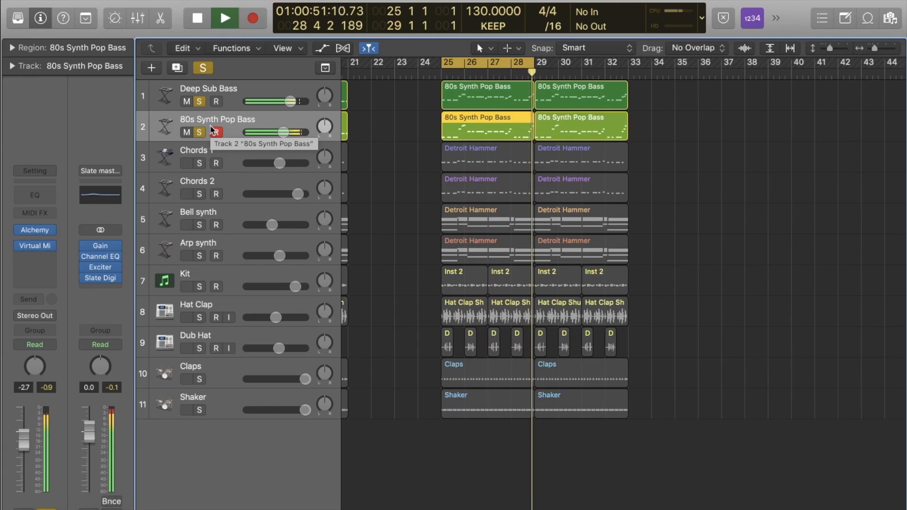
{"action": "key", "text": "space"}
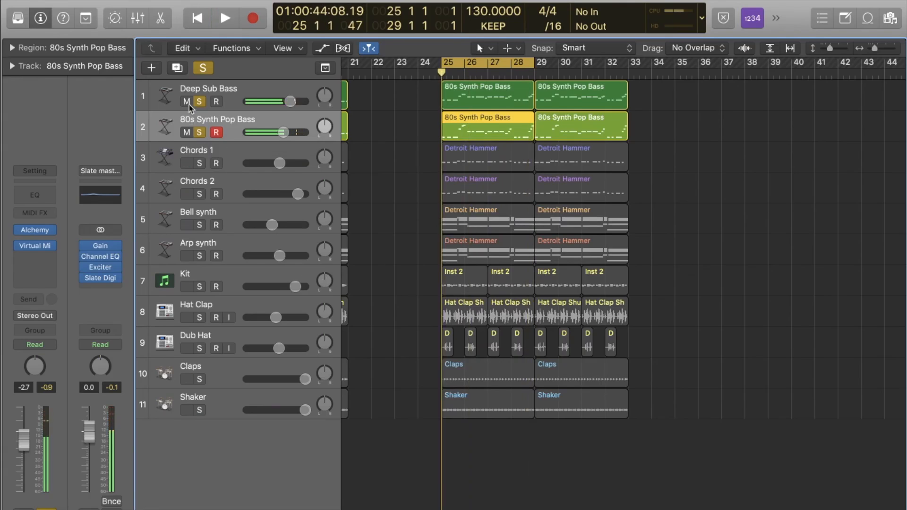
Step: Clear all solos, play the bass lines in the full mix, and disarm recording on the 80s Synth Pop Bass track
{"action": "left_click", "coordinate": [202, 68]}
{"action": "key", "text": "space"}
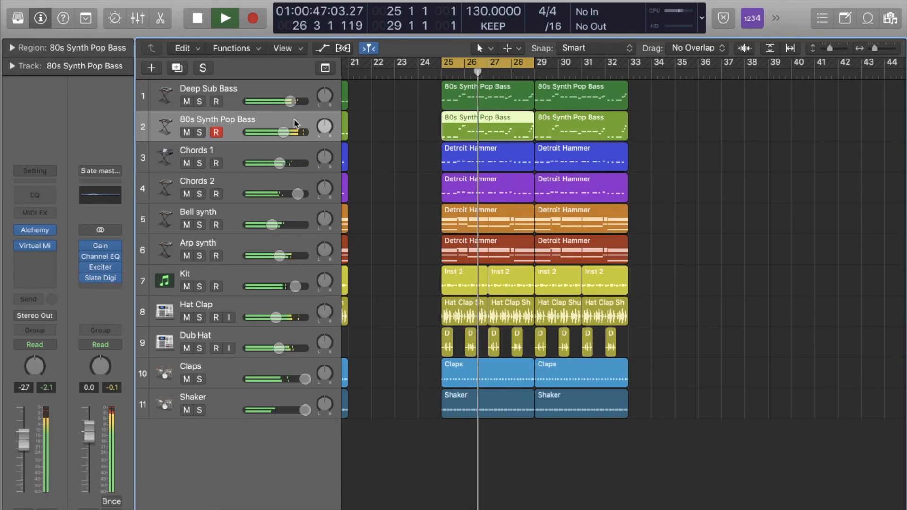
{"action": "left_click", "coordinate": [215, 133]}
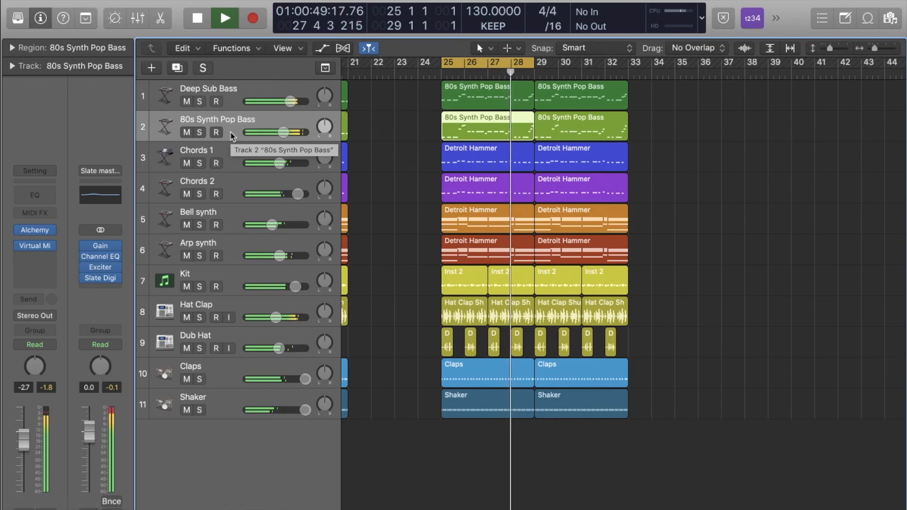
{"action": "key", "text": "space"}
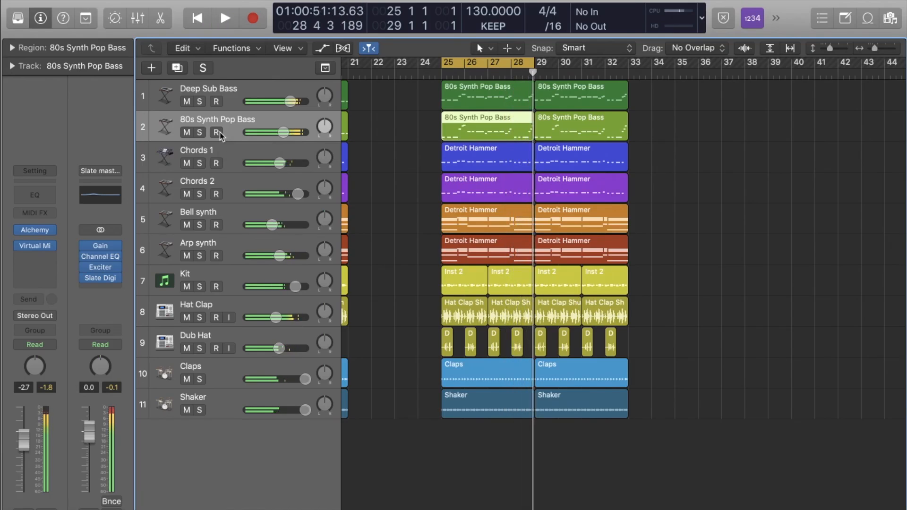
{"action": "left_click", "coordinate": [411, 123]}
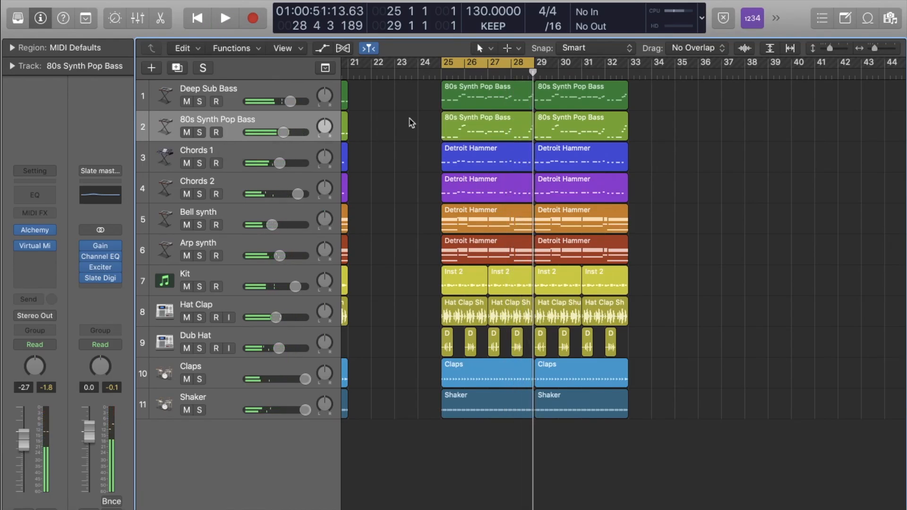
Step: Turn off the cycle range, show all three arrangement sections, and return the playhead to the start of the project
{"action": "left_click", "coordinate": [491, 66]}
{"action": "left_click_drag", "start_coordinate": [876, 49], "coordinate": [872, 49]}
{"action": "scroll", "coordinate": [818, 136], "scroll_direction": "left", "scroll_amount": 3}
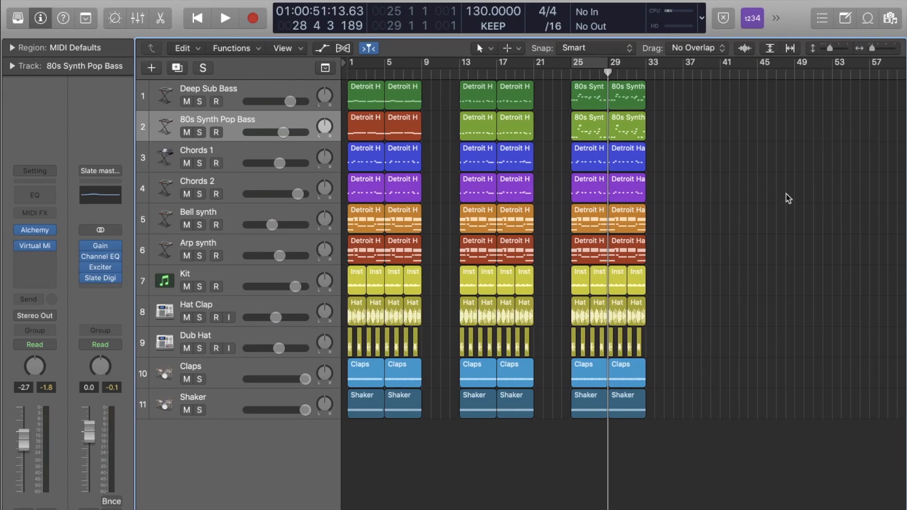
{"action": "key", "text": "Return"}
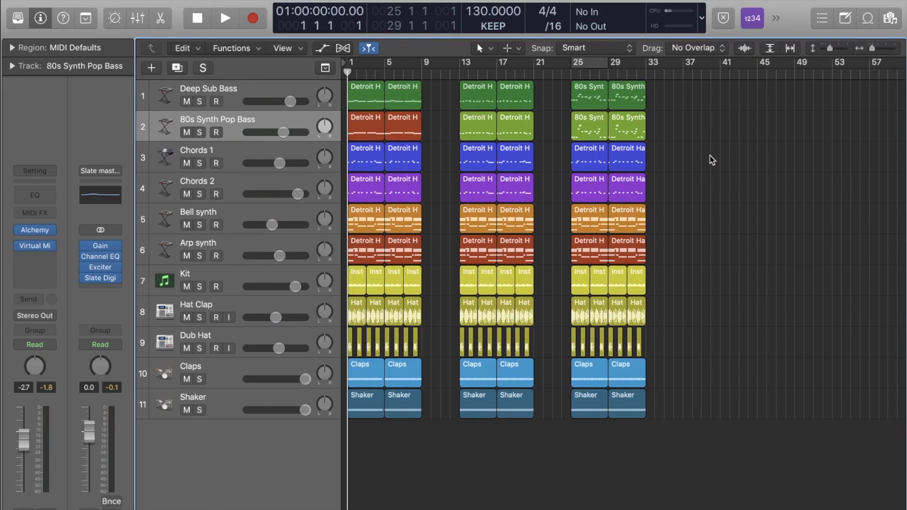
{"action": "left_click", "coordinate": [660, 407]}
Step: Switch to the Chord Encyclopedia document, review its introduction and usage guide on the first page, and return to the arrangement
{"action": "key", "text": "ctrl+Up"}
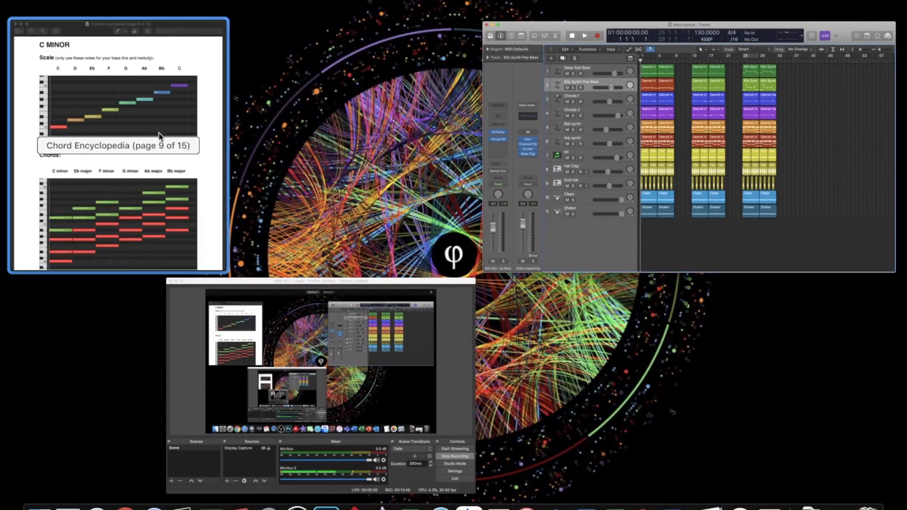
{"action": "left_click", "coordinate": [158, 134]}
{"action": "scroll", "coordinate": [115, 131], "scroll_direction": "up", "scroll_amount": 20}
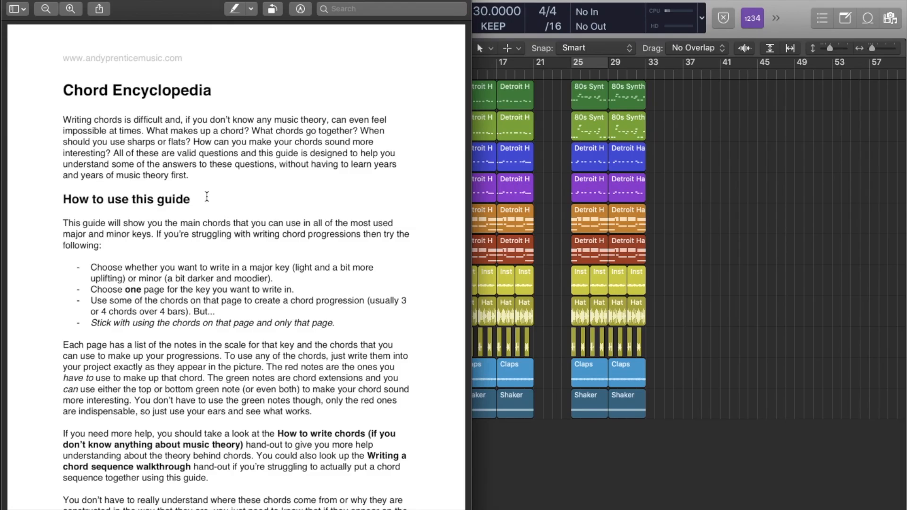
{"action": "left_click", "coordinate": [710, 307]}
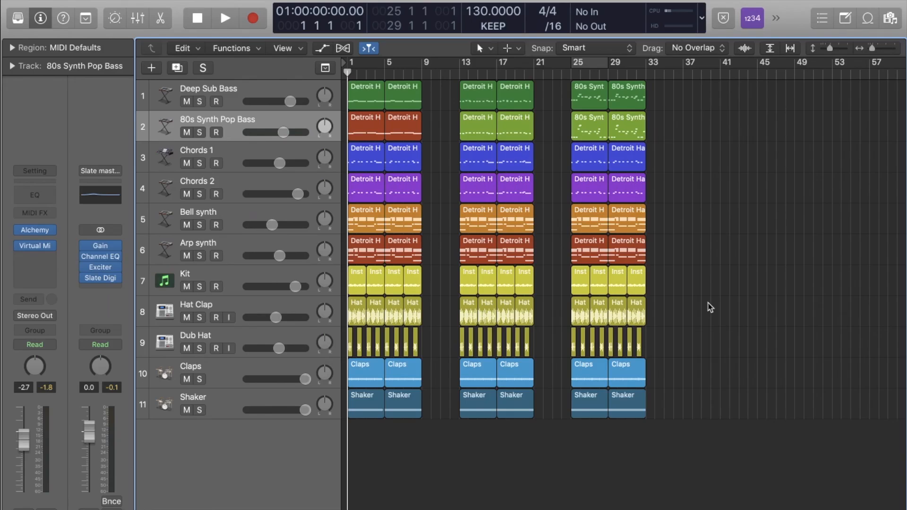